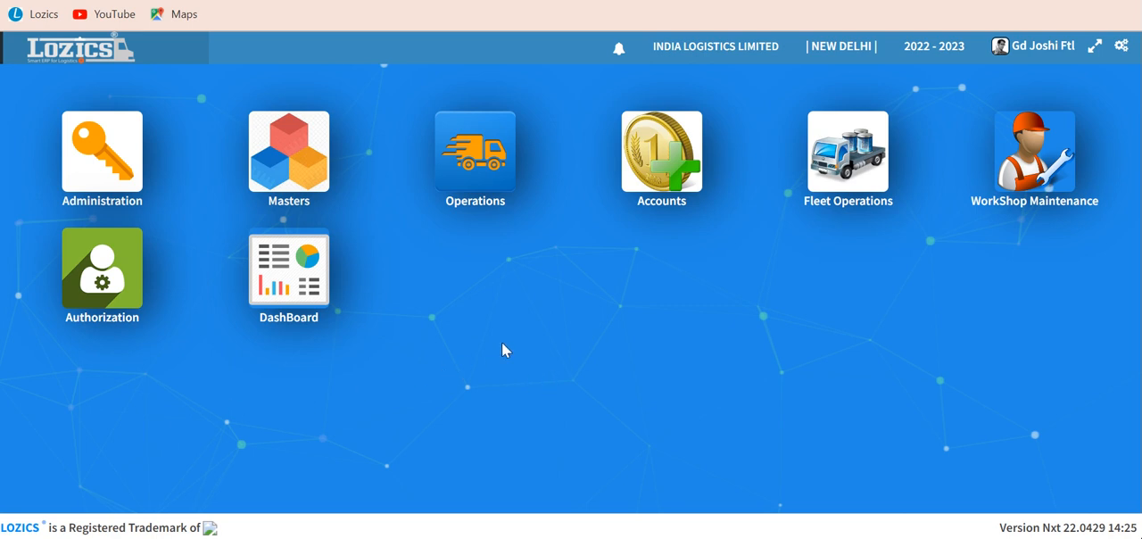
# Step: Open the manifest creation form from the booking section of the Operations module
pyautogui.click(482, 179)
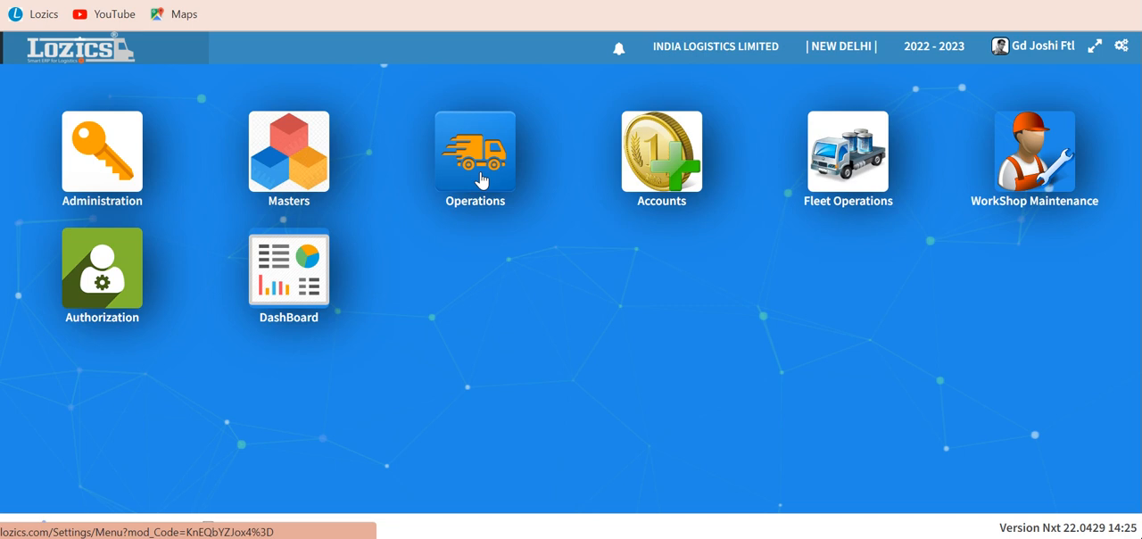
pyautogui.click(480, 179)
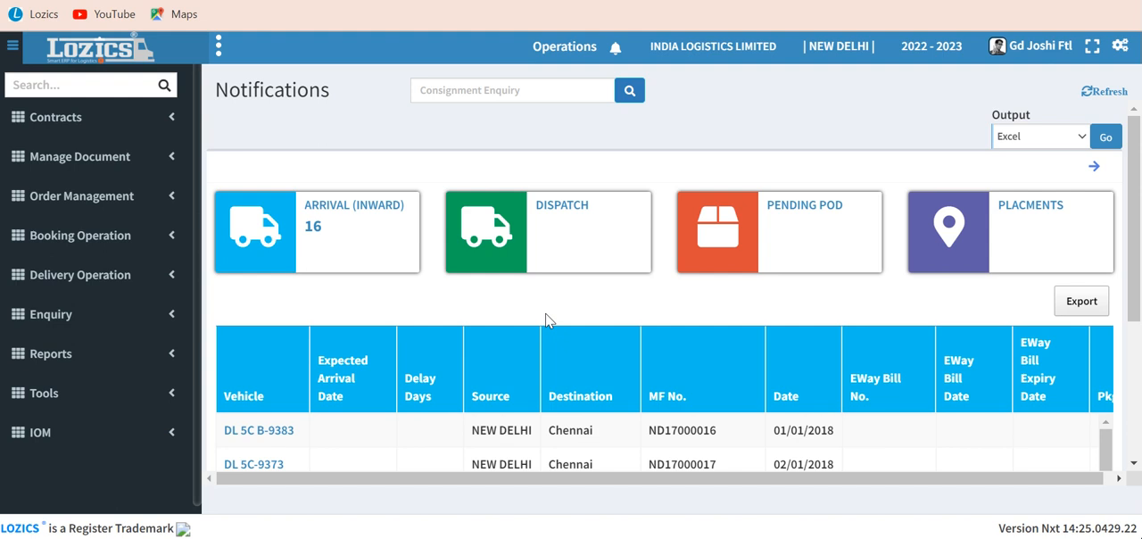
pyautogui.click(19, 243)
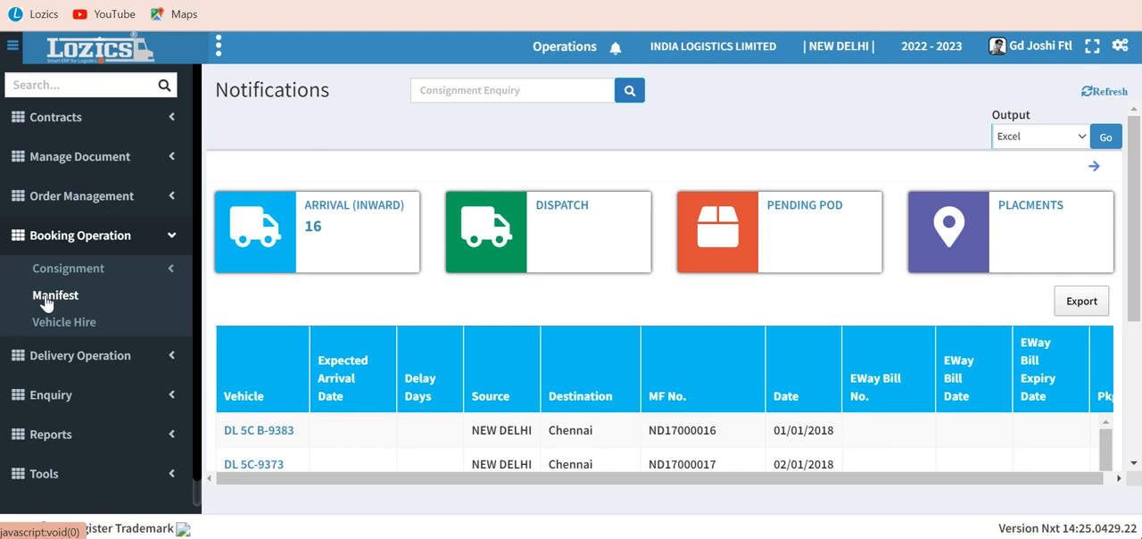
pyautogui.click(53, 301)
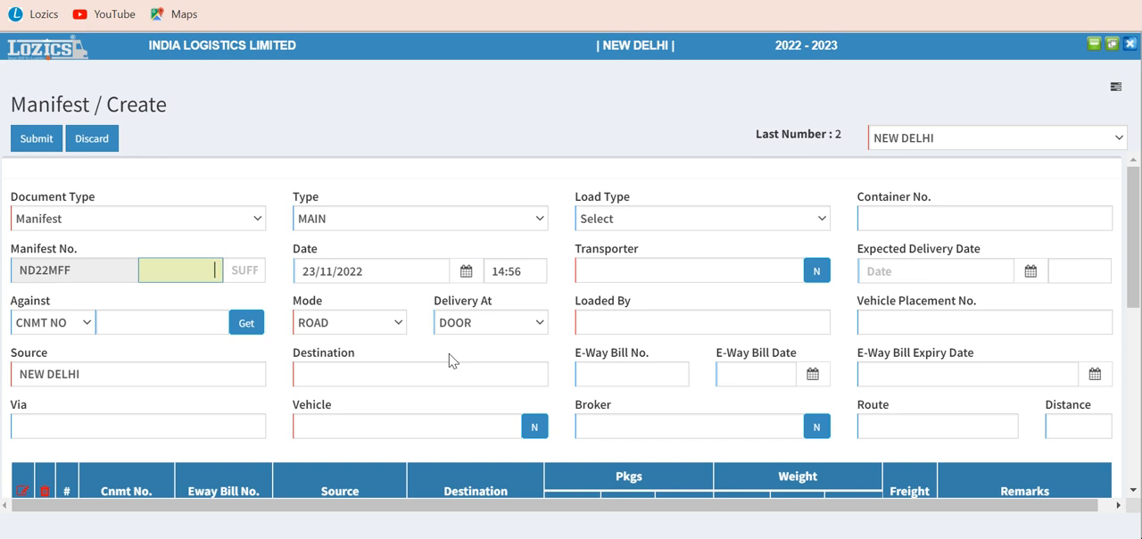
# Step: Choose Manifest as the document type and go to the manifest number
pyautogui.click(131, 228)
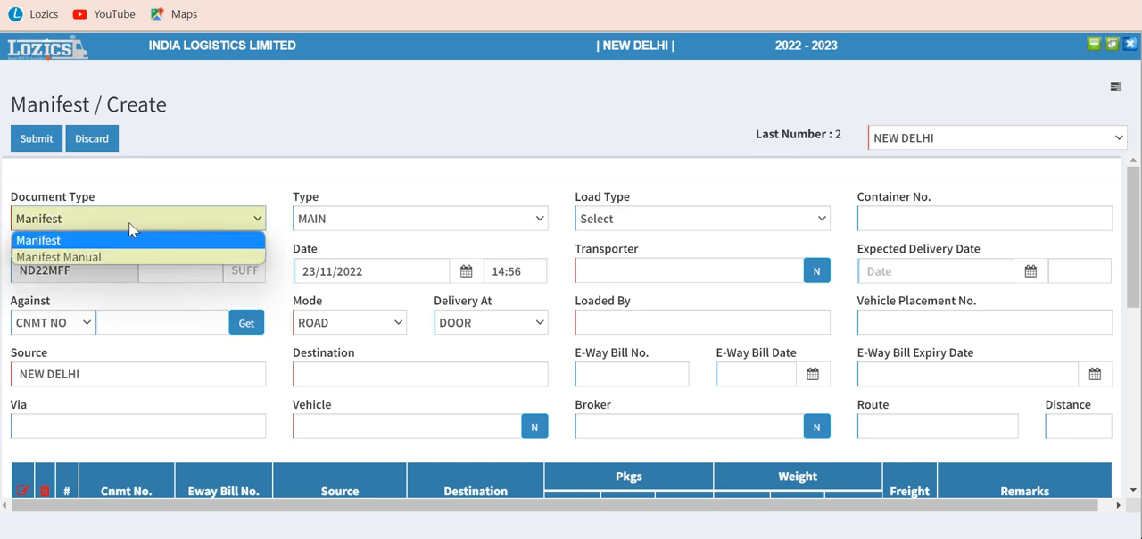
pyautogui.click(83, 248)
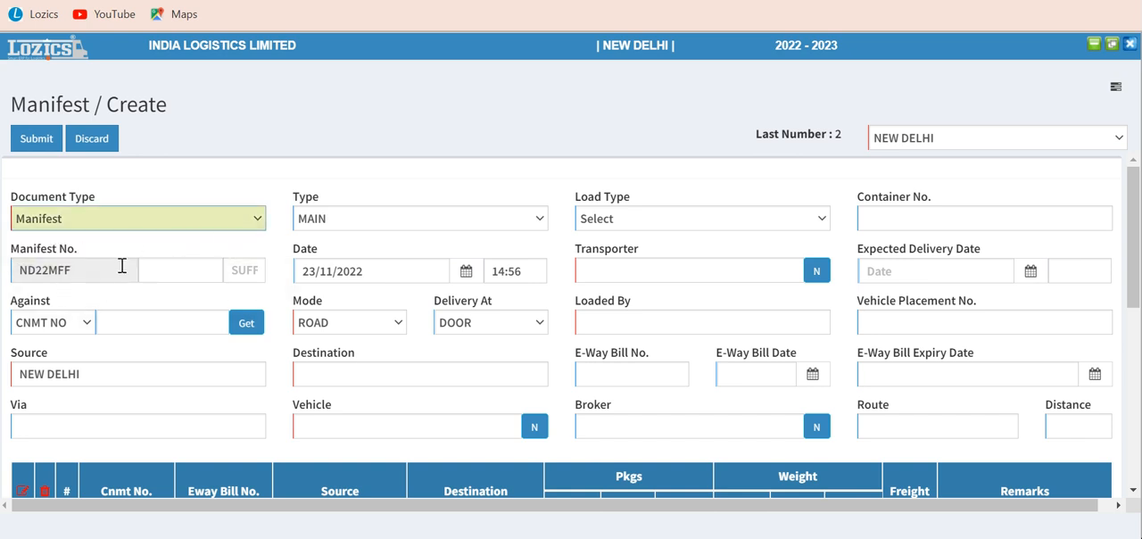
pyautogui.click(183, 273)
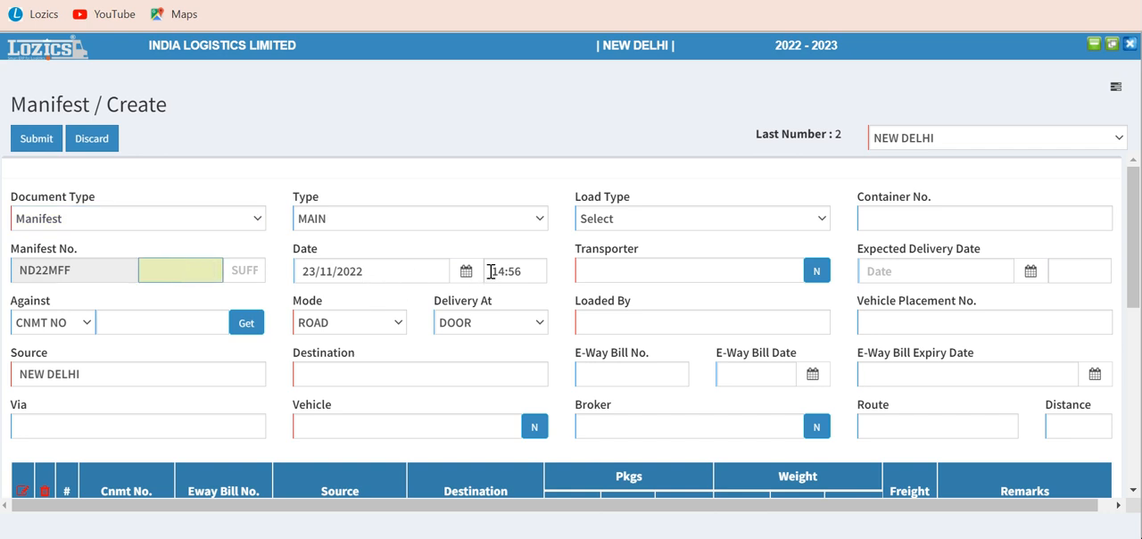
# Step: Open the consignment lookup for the manifest and set its source to NEW DELHI and destination to MUMBAI
pyautogui.click(142, 323)
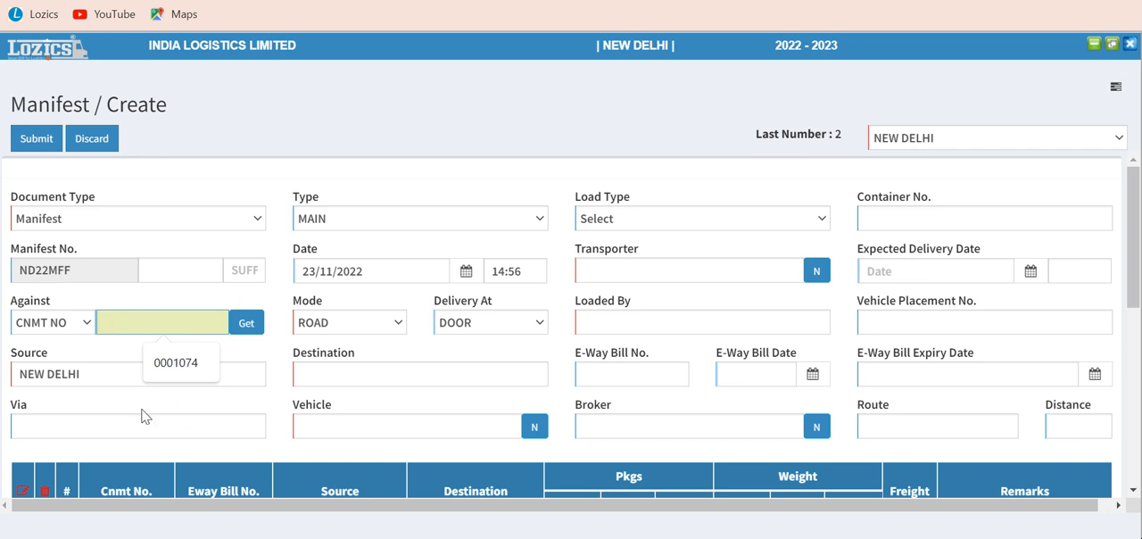
pyautogui.click(248, 328)
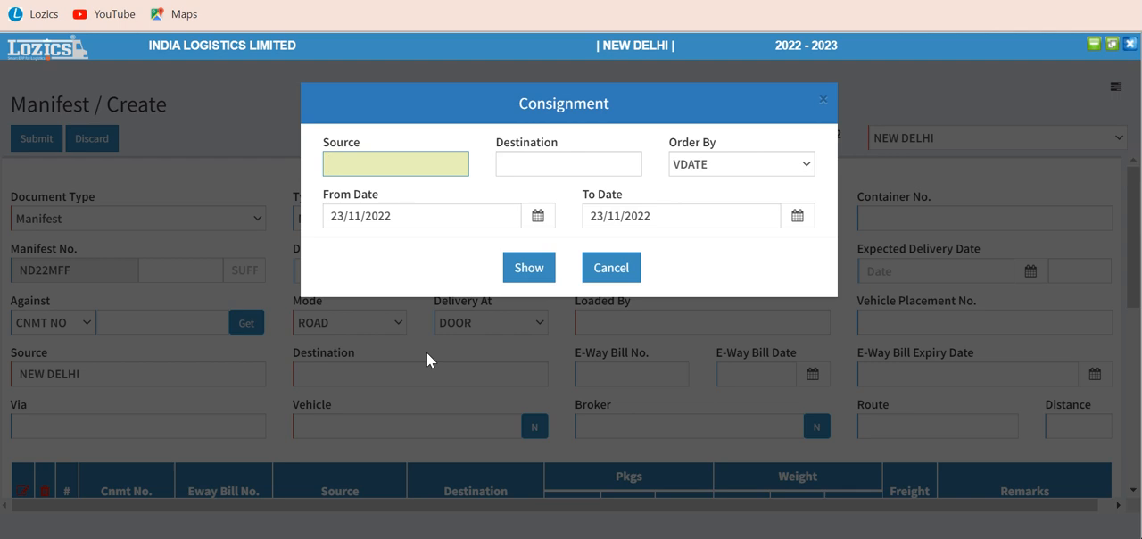
pyautogui.write('new')
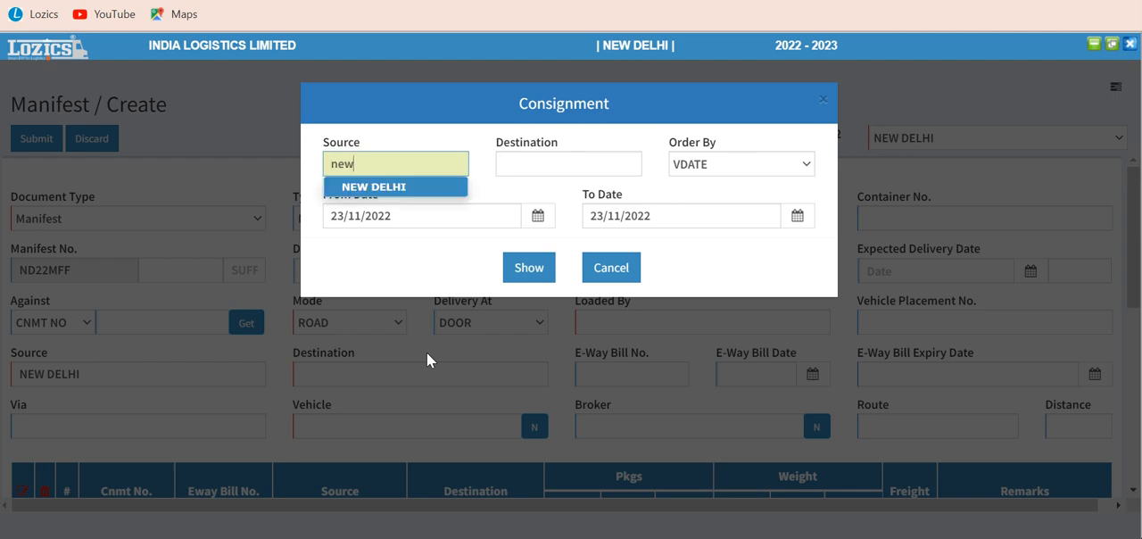
pyautogui.click(417, 187)
pyautogui.click(526, 168)
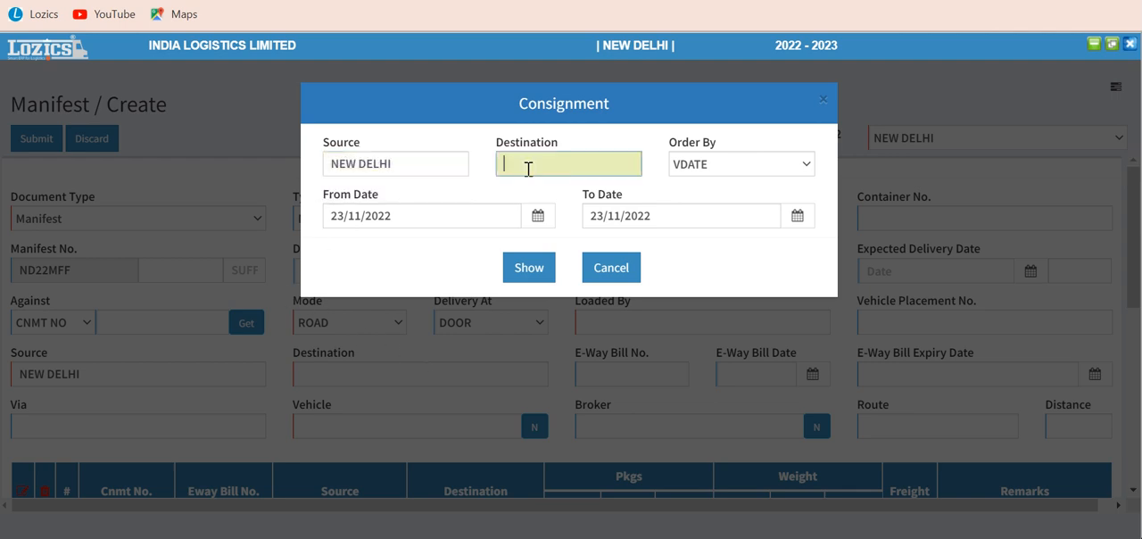
pyautogui.write('mum')
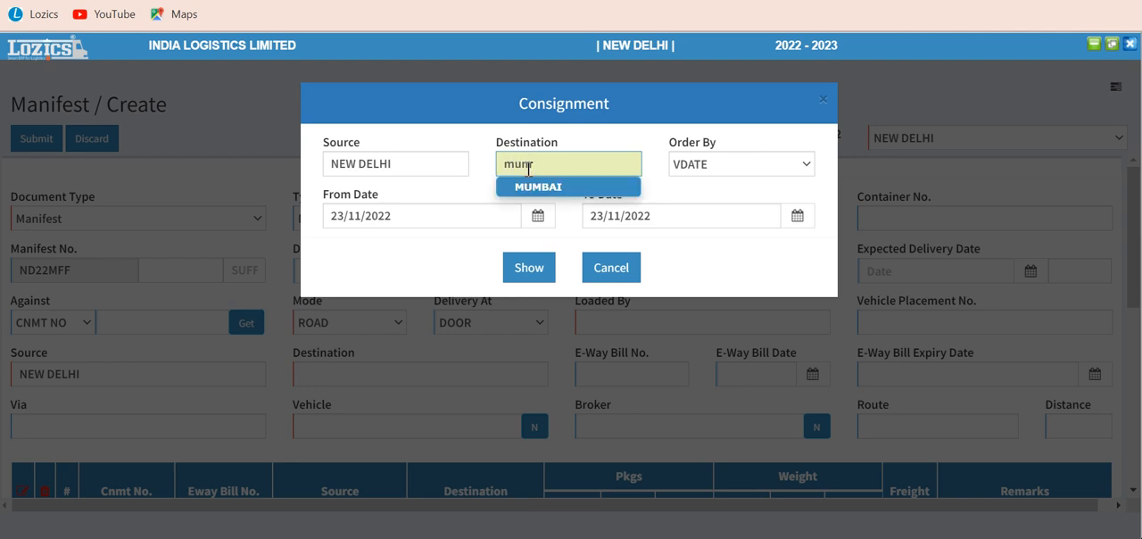
pyautogui.click(539, 188)
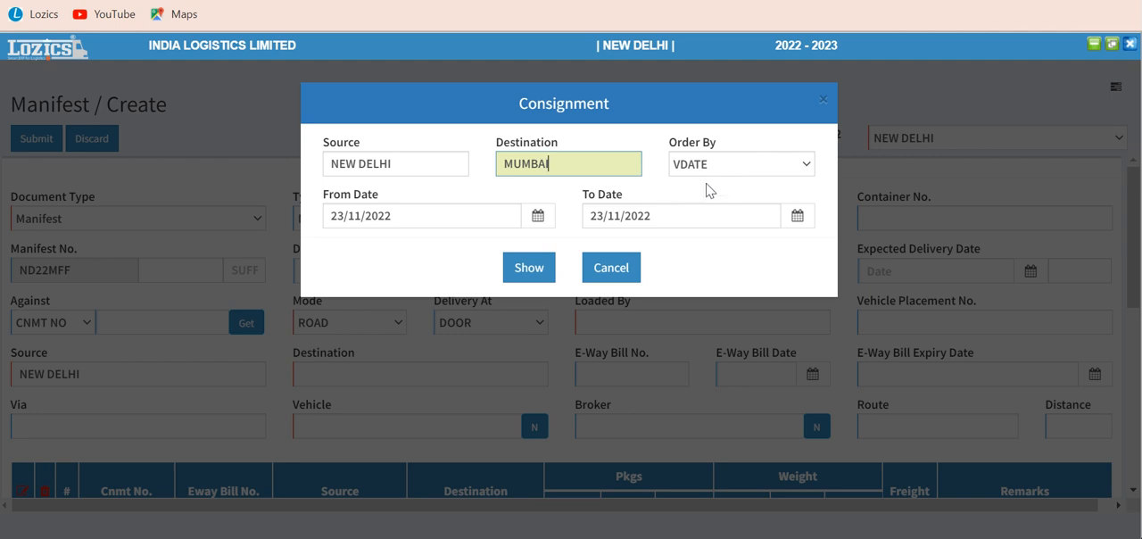
# Step: Set the lookup's From Date to 13/11/2022 and load all matching consignments into the manifest
pyautogui.click(414, 217)
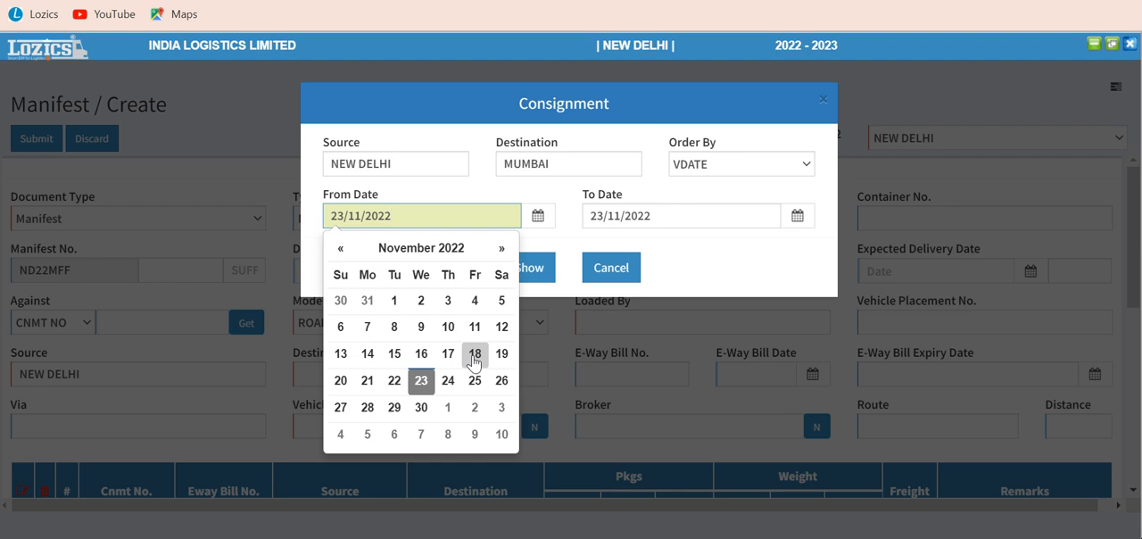
pyautogui.click(342, 353)
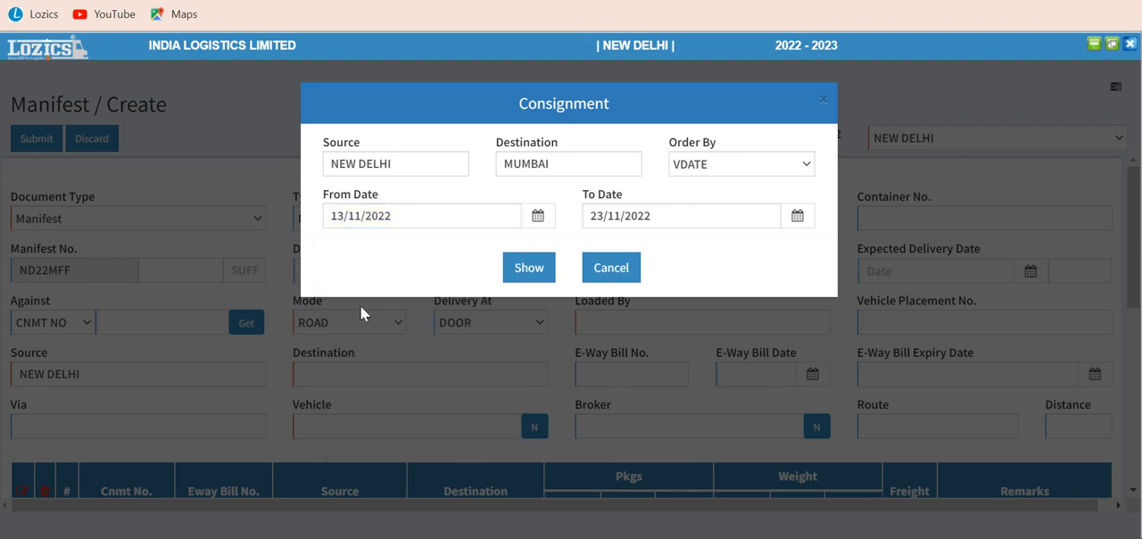
pyautogui.click(525, 271)
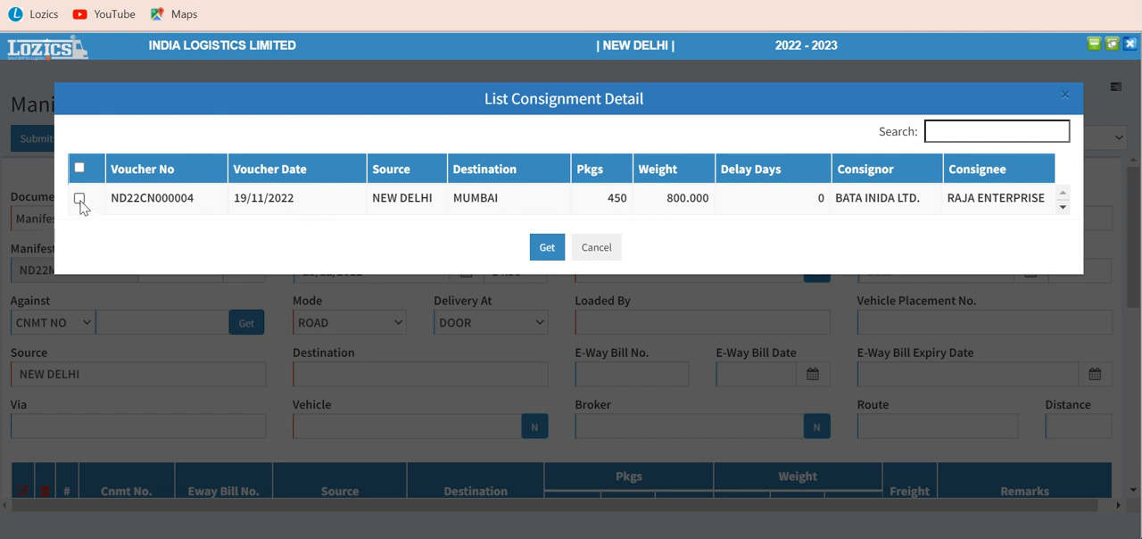
pyautogui.click(79, 167)
pyautogui.click(546, 249)
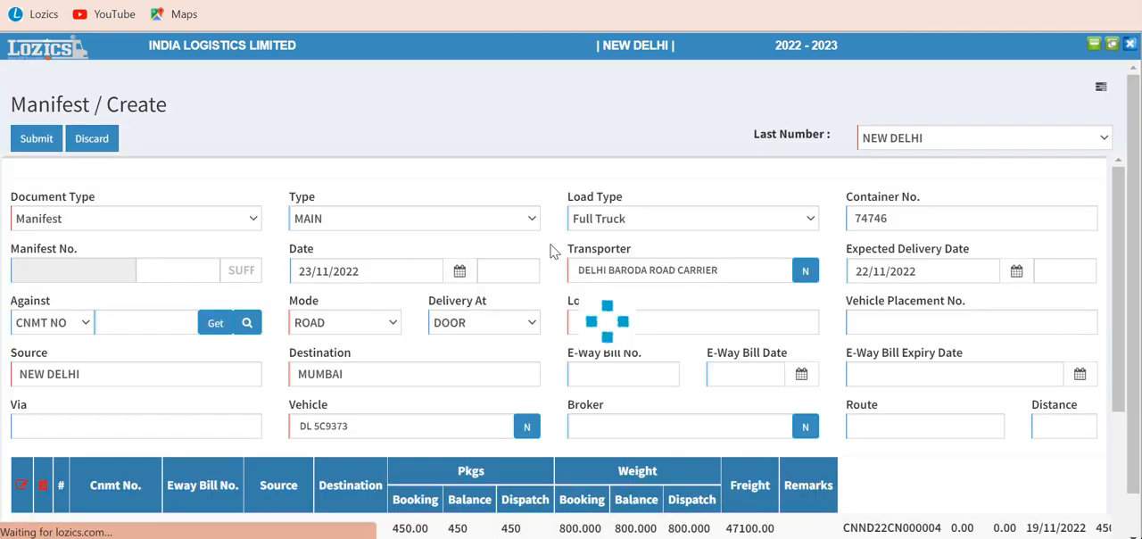
# Step: Review the loaded consignment row and the manifest's vehicle, Loaded By and E-Way Bill number fields
pyautogui.scroll(-1, 432, 321)
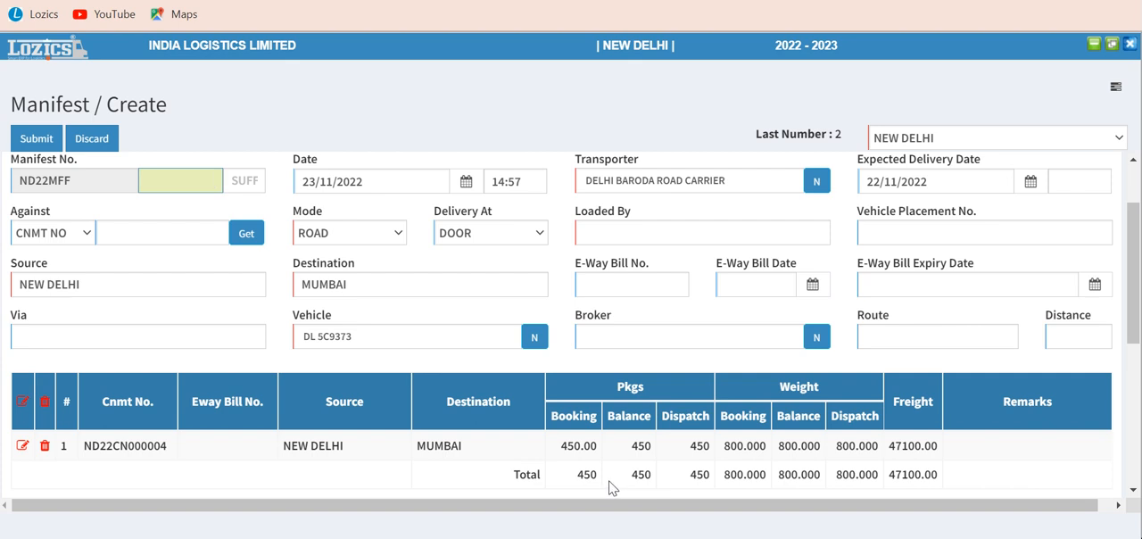
pyautogui.scroll(2, 610, 486)
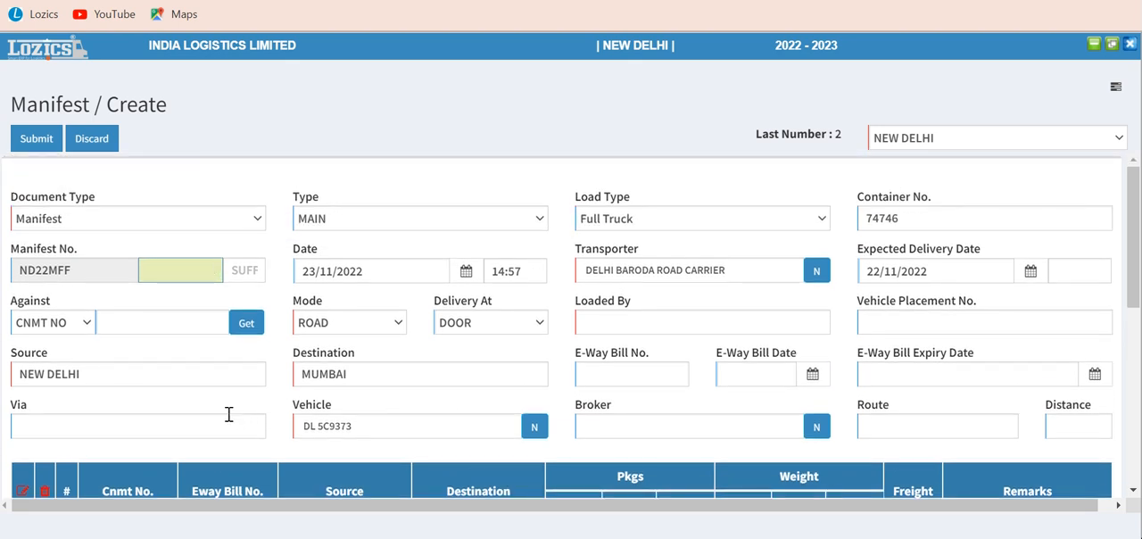
pyautogui.click(379, 429)
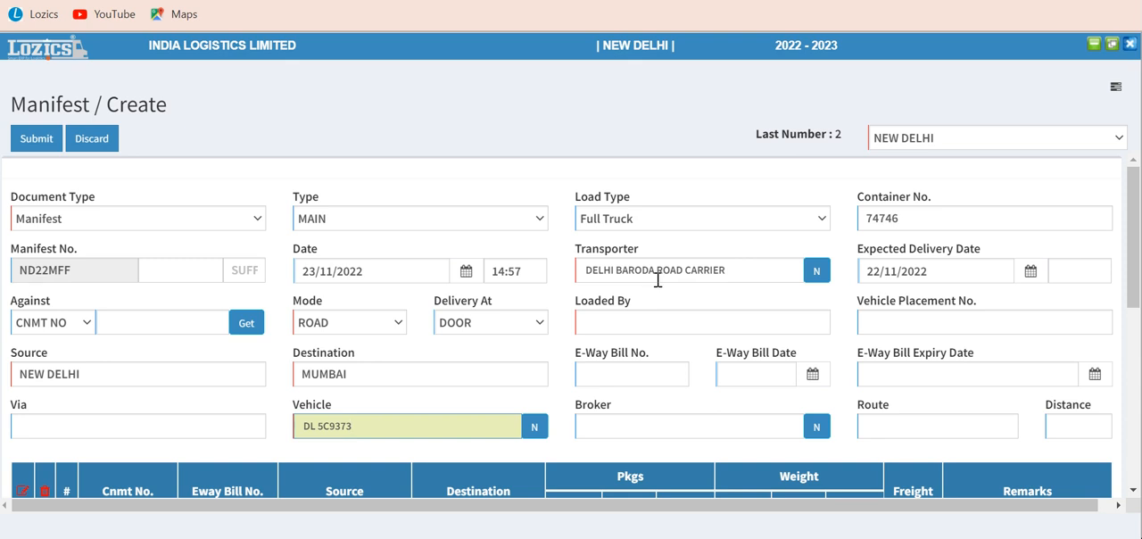
pyautogui.click(644, 319)
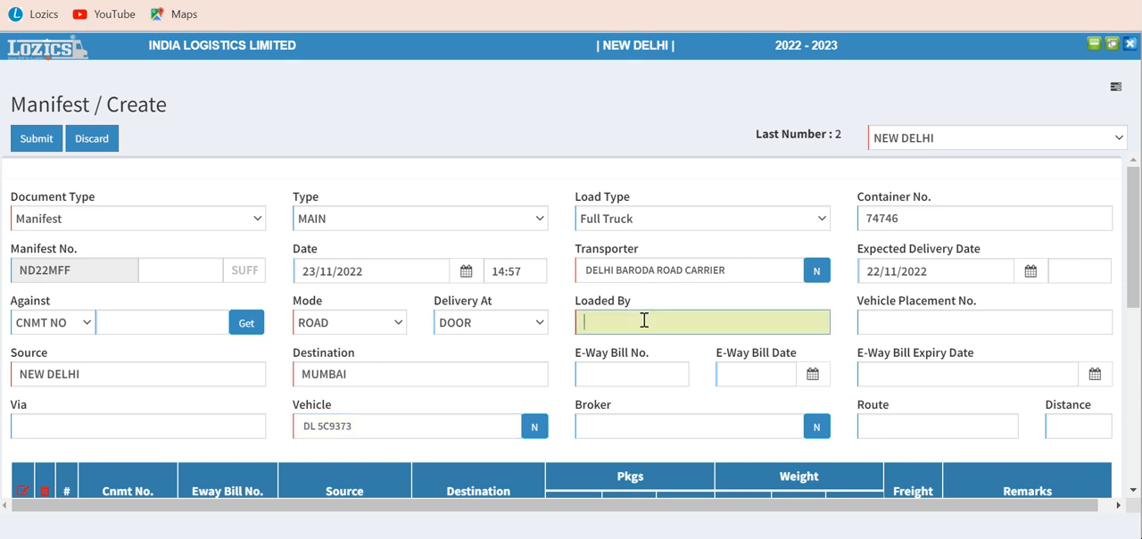
pyautogui.click(636, 371)
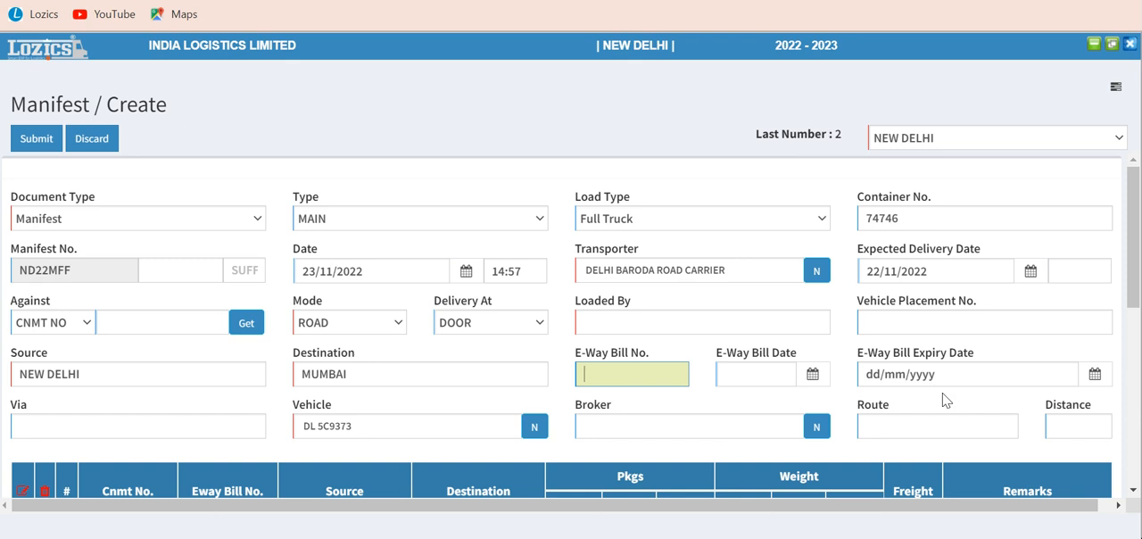
# Step: Examine the consignment table and the manifest's vehicle, driver and other details
pyautogui.scroll(-1, 950, 421)
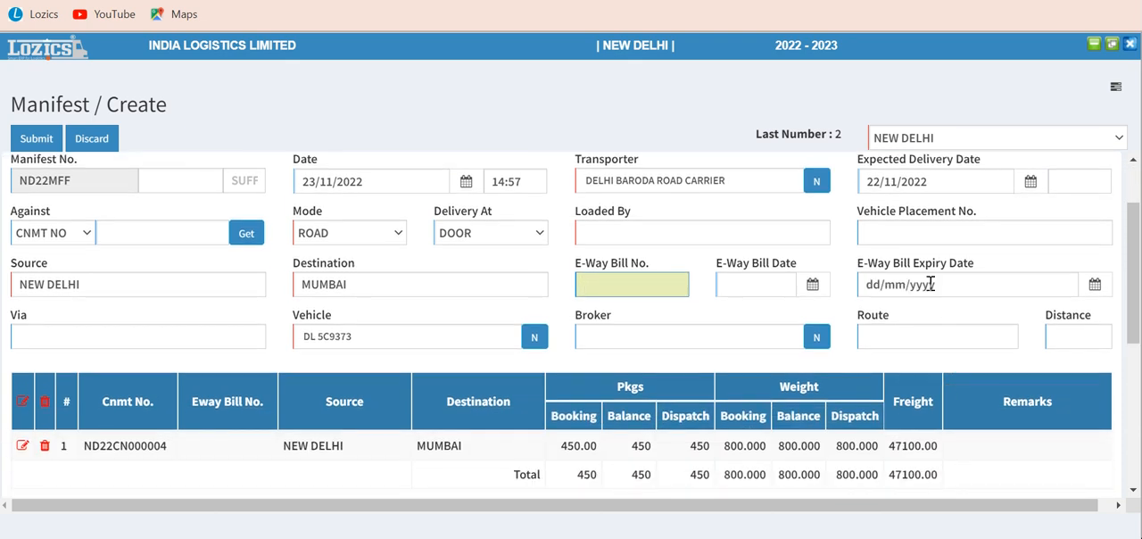
pyautogui.scroll(-2, 830, 357)
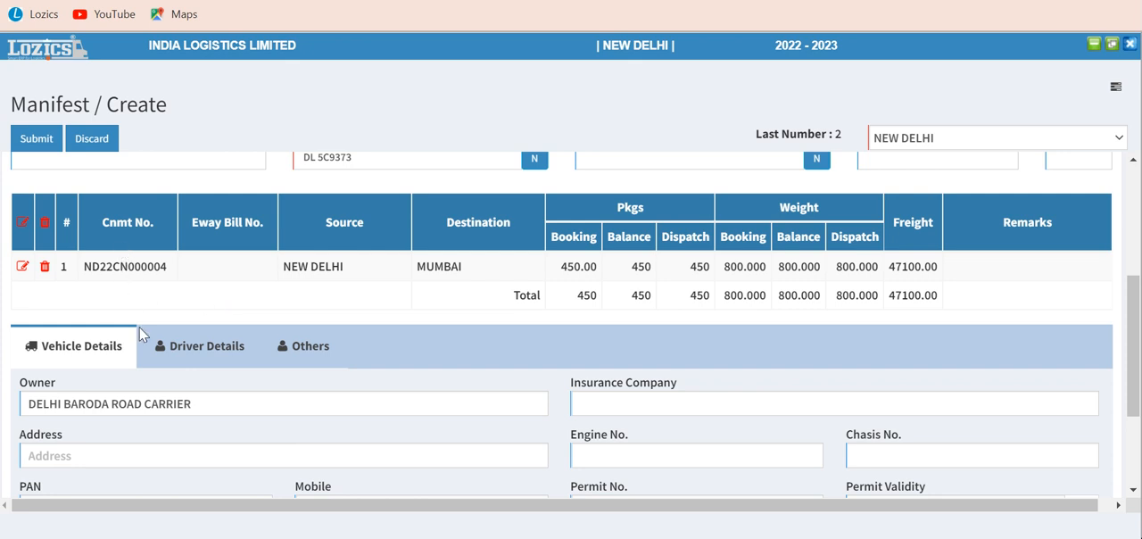
pyautogui.scroll(-3, 416, 382)
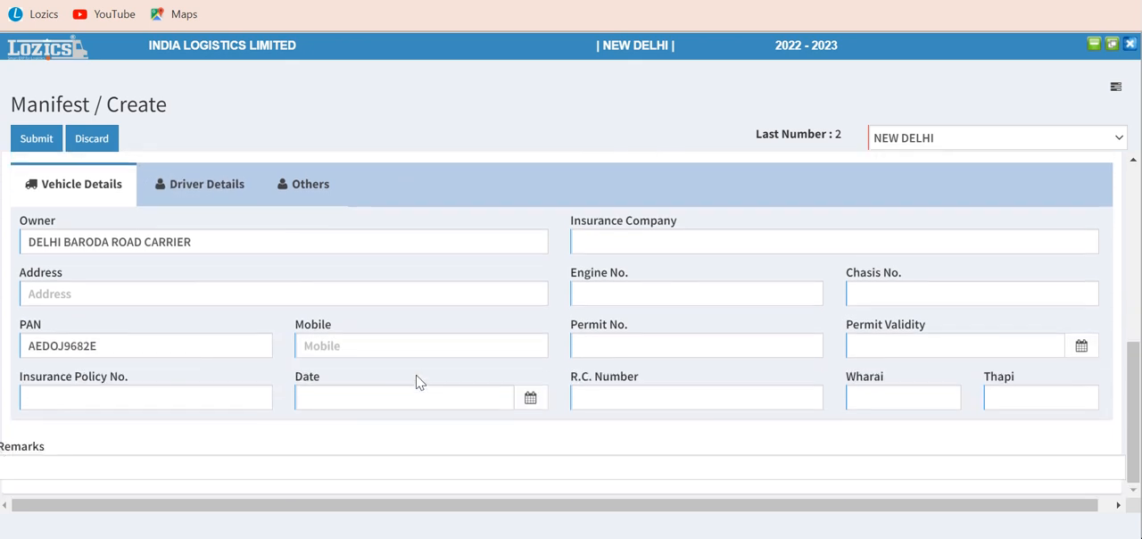
pyautogui.scroll(3, 417, 382)
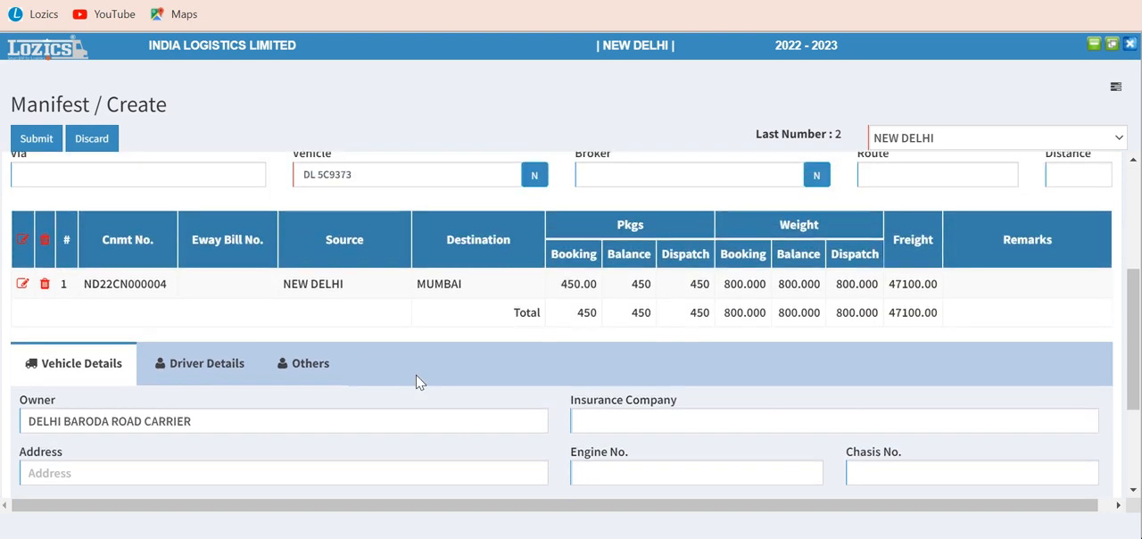
pyautogui.click(205, 366)
pyautogui.scroll(-2, 407, 349)
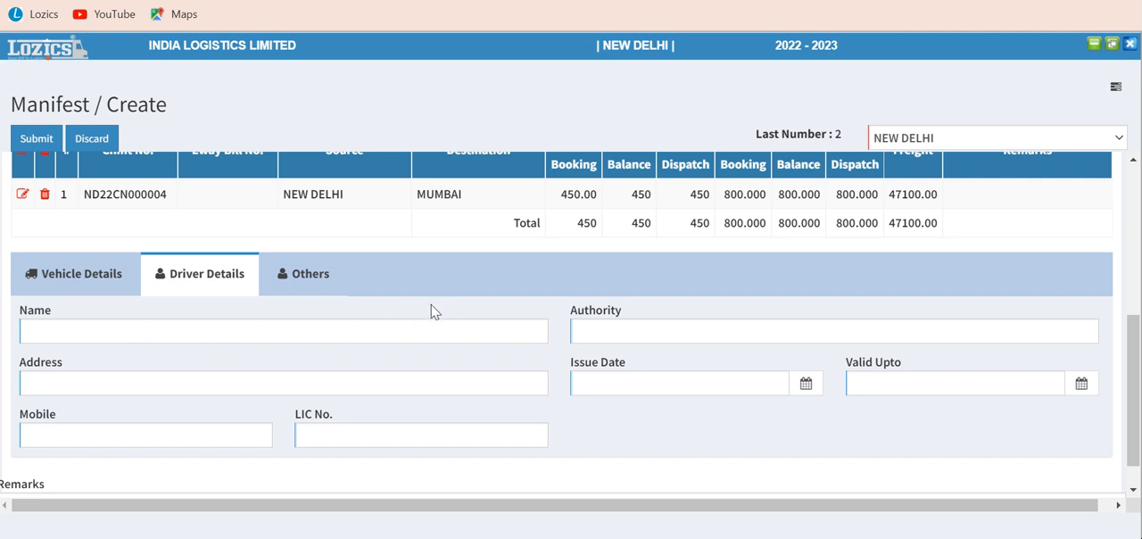
pyautogui.scroll(-1, 434, 311)
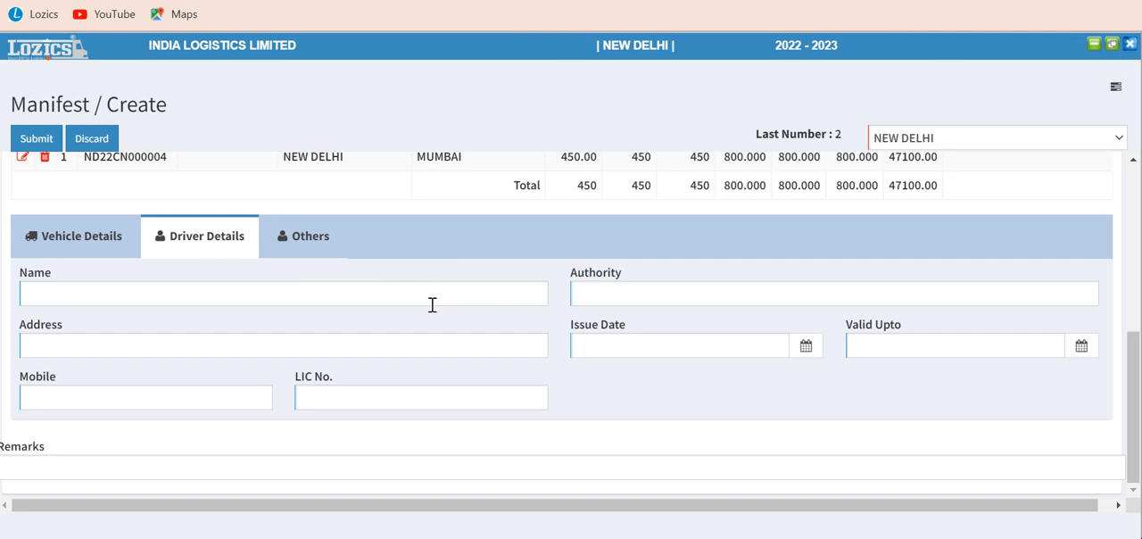
pyautogui.scroll(5, 432, 304)
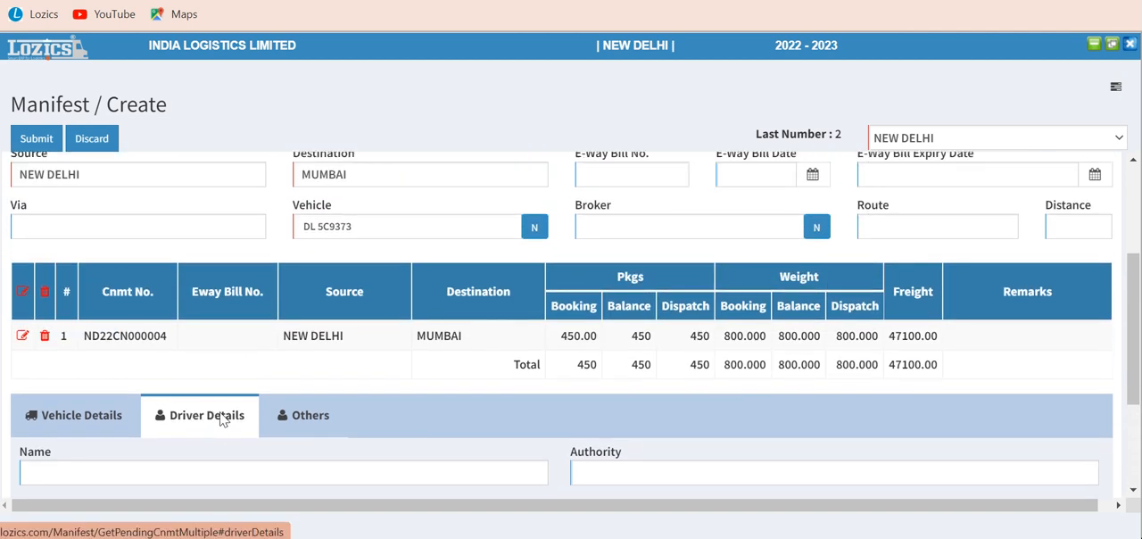
pyautogui.click(312, 420)
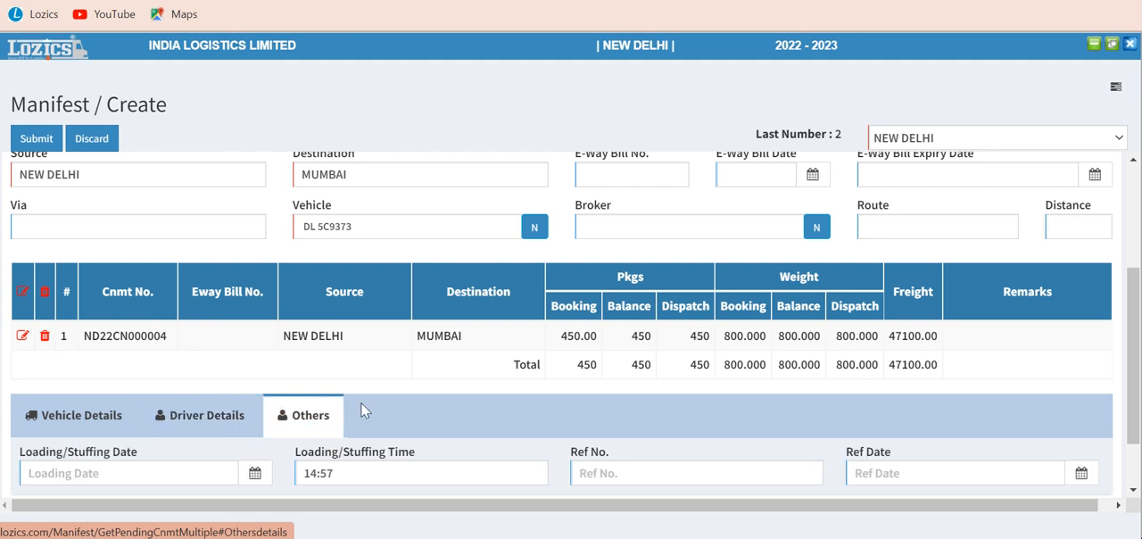
pyautogui.scroll(-2, 393, 411)
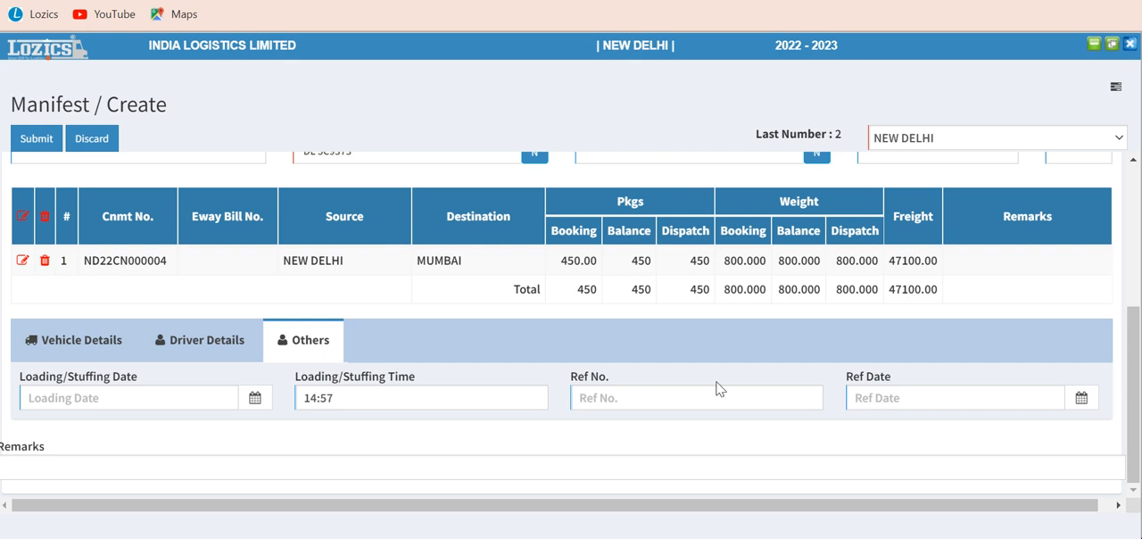
# Step: Try to submit the manifest
pyautogui.scroll(2, 437, 430)
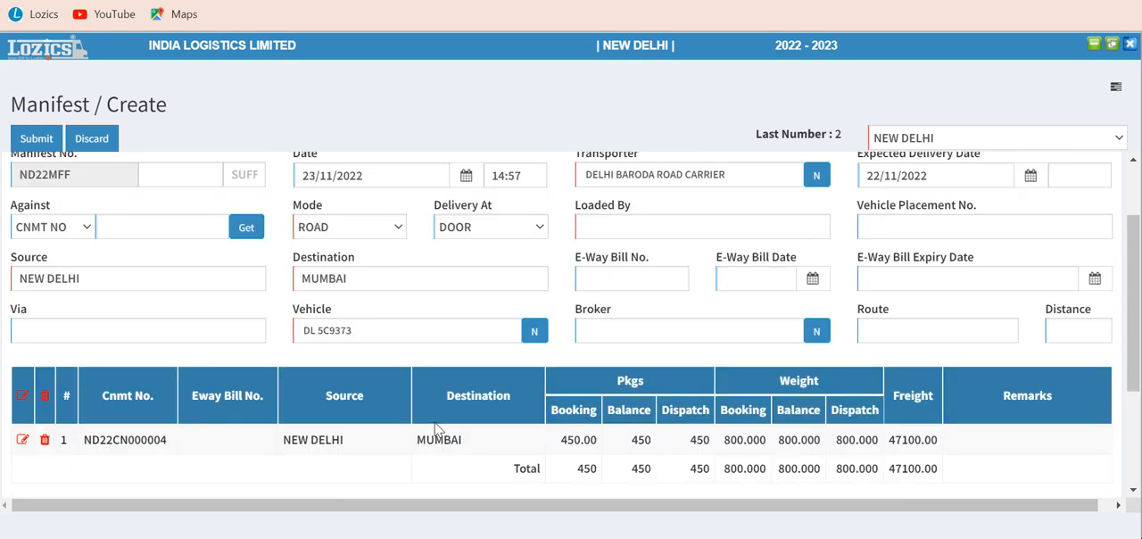
pyautogui.scroll(1, 438, 430)
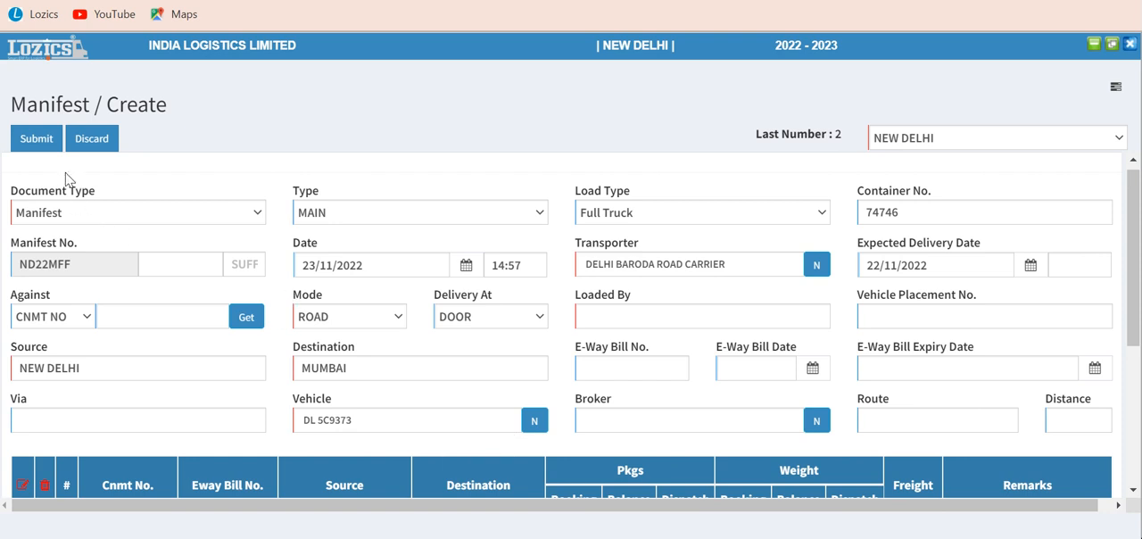
pyautogui.click(33, 143)
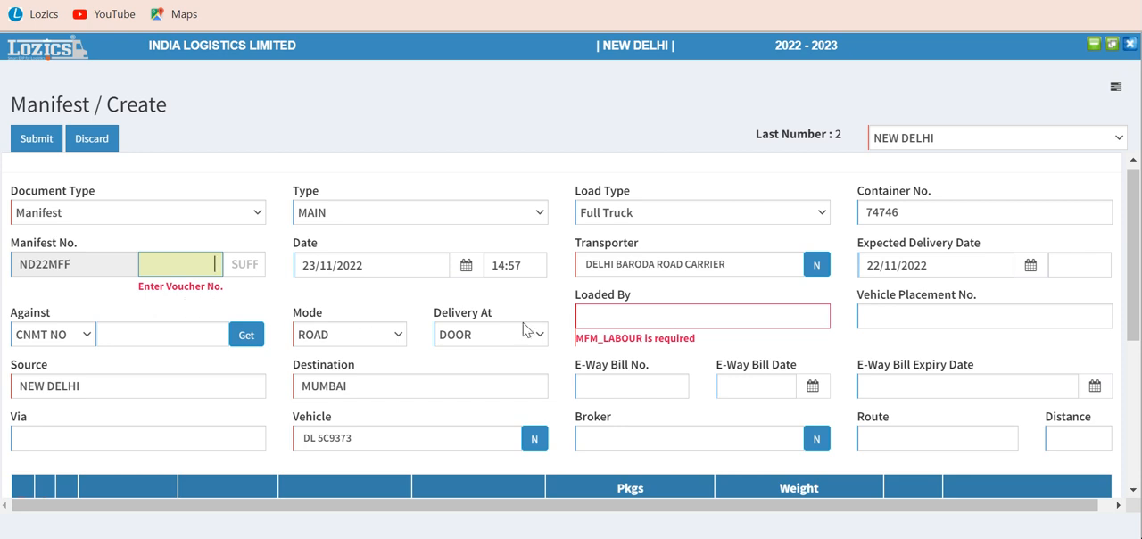
# Step: List all available loaders for the Loaded By field and choose the named person instead of the generic LOADER entry
pyautogui.click(614, 320)
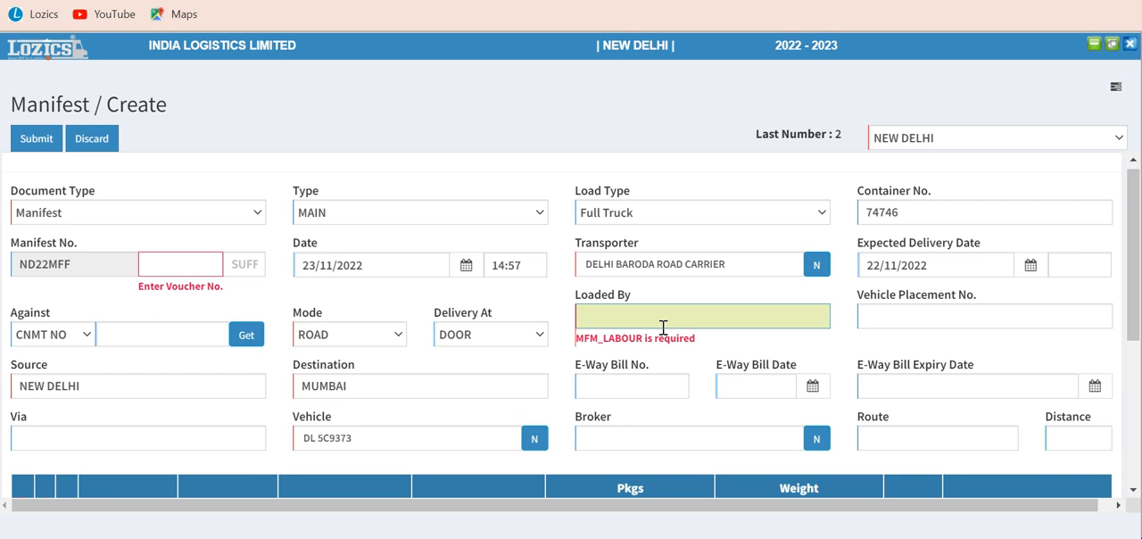
pyautogui.write('k')
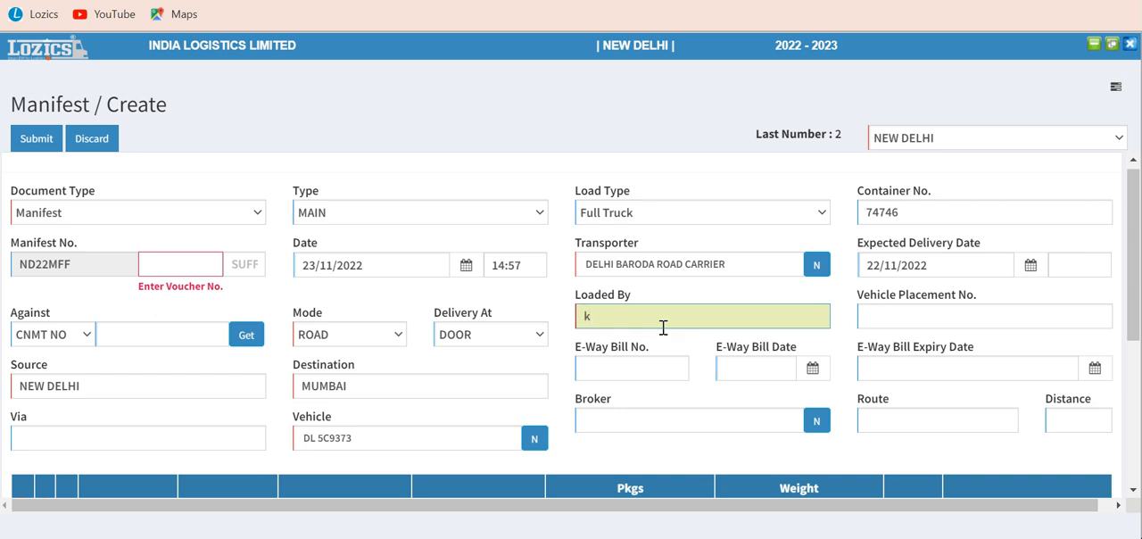
pyautogui.press('BackSpace')
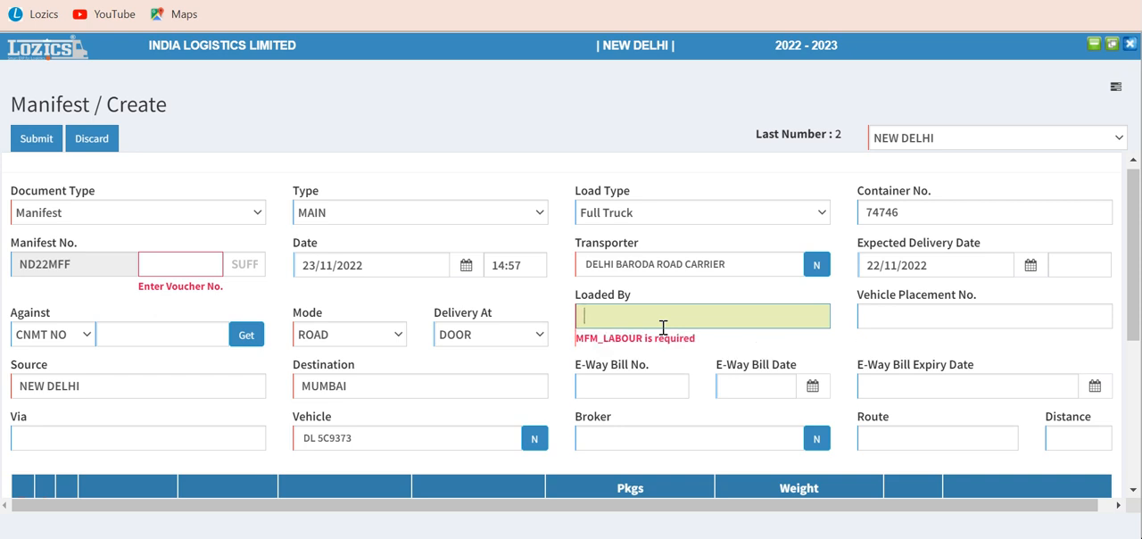
pyautogui.write('%')
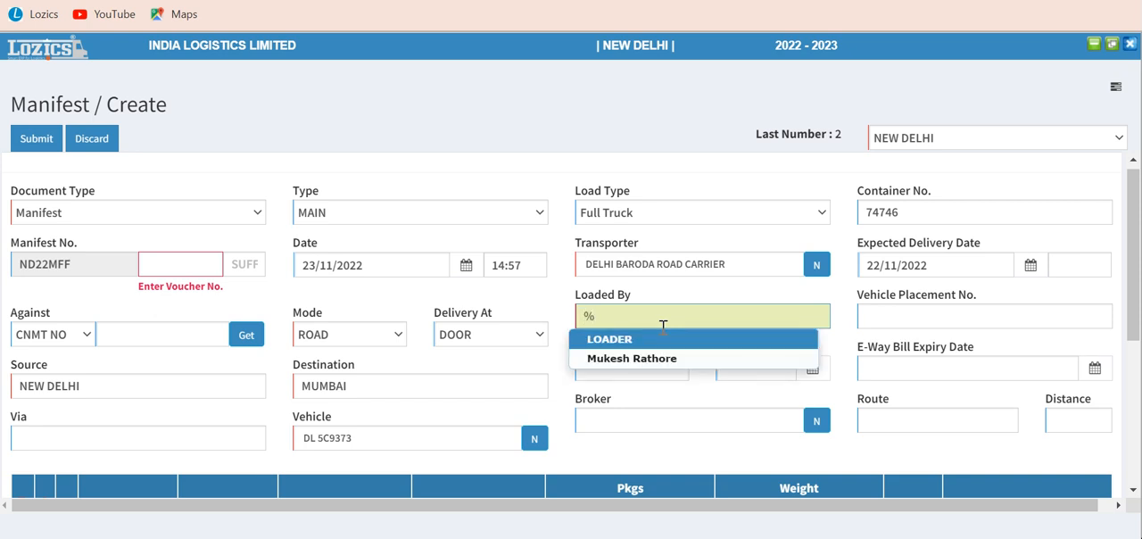
pyautogui.click(649, 356)
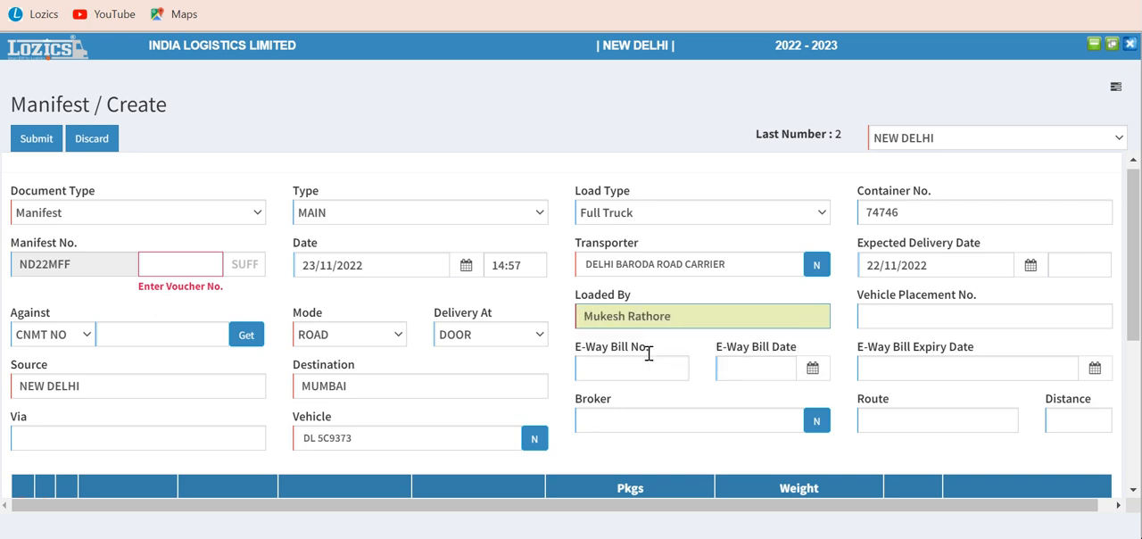
# Step: Set the manifest's voucher number to 11222 and try to submit the manifest
pyautogui.click(154, 261)
pyautogui.write('11222')
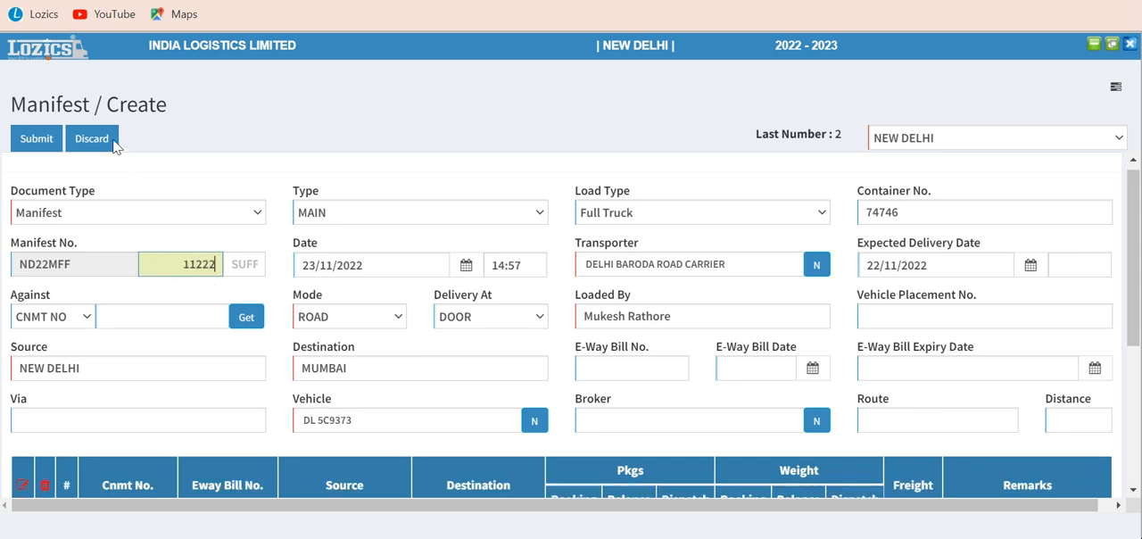
pyautogui.click(32, 140)
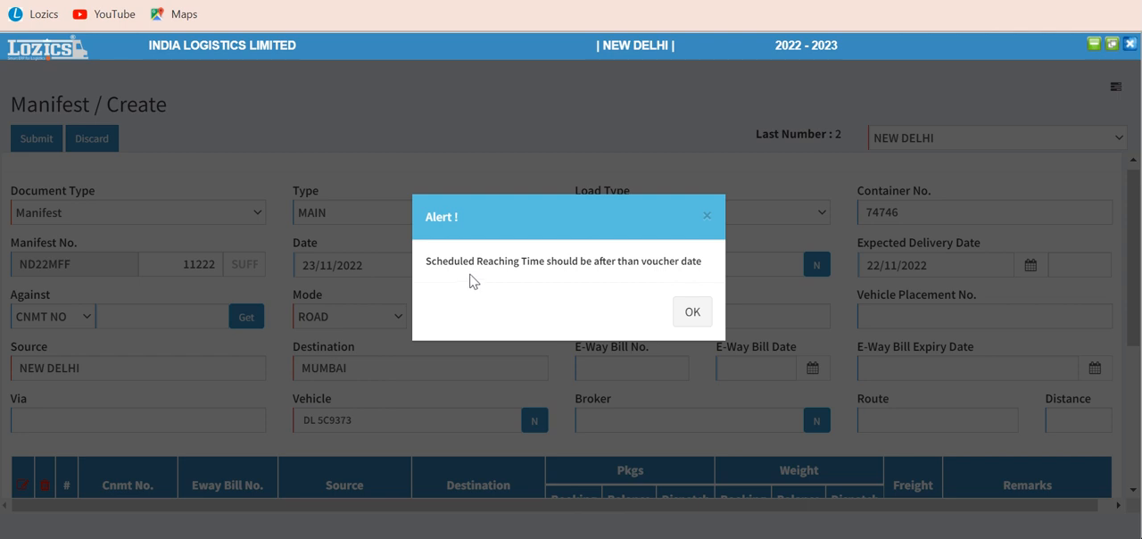
pyautogui.click(693, 311)
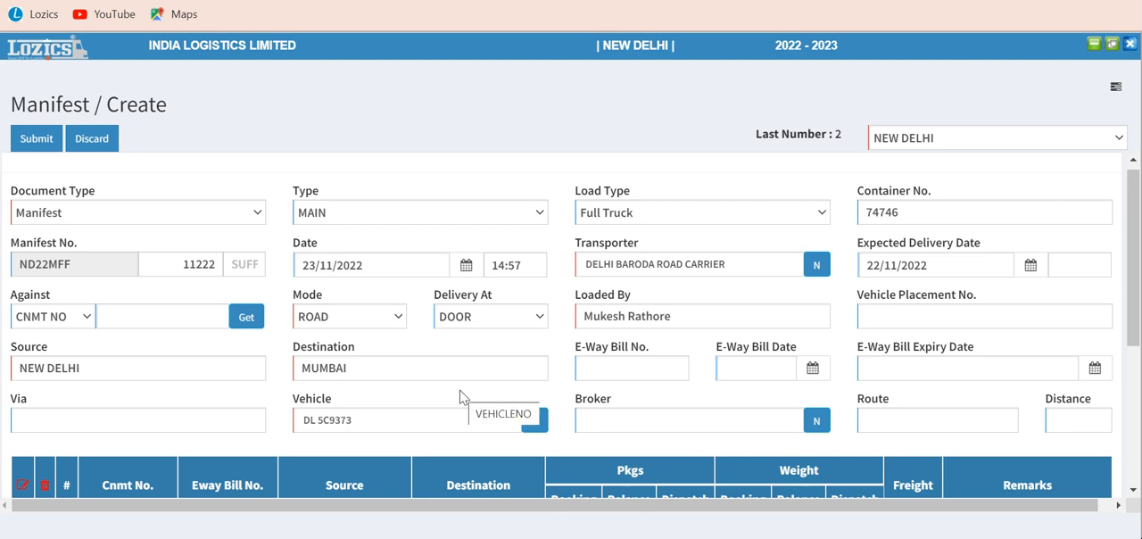
# Step: Set the Expected Delivery Date to 25/11/2022 and submit the manifest, accepting dispatch without an E-Way Bill number
pyautogui.click(903, 265)
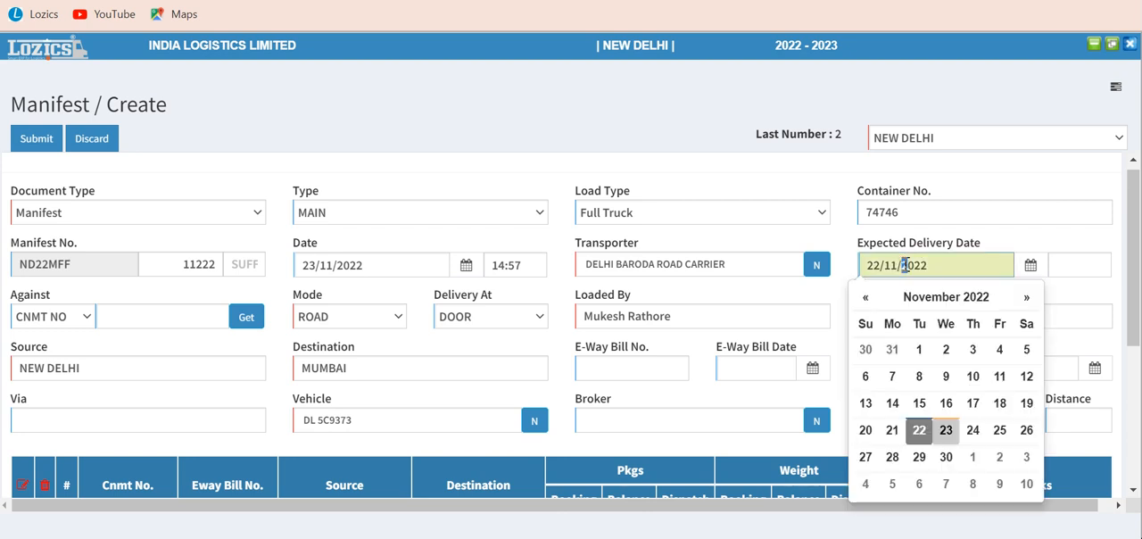
pyautogui.click(999, 436)
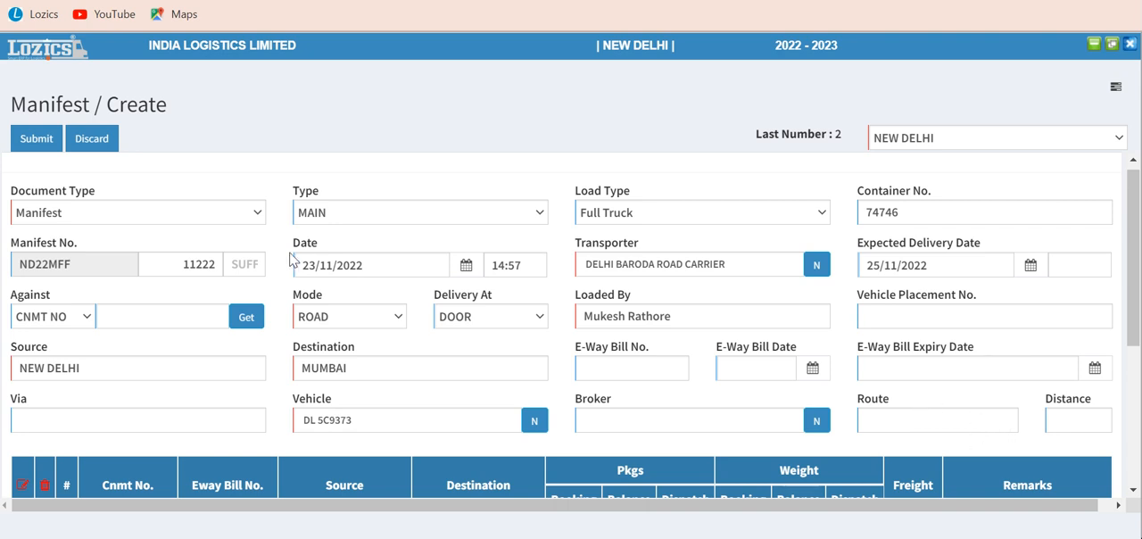
pyautogui.click(36, 141)
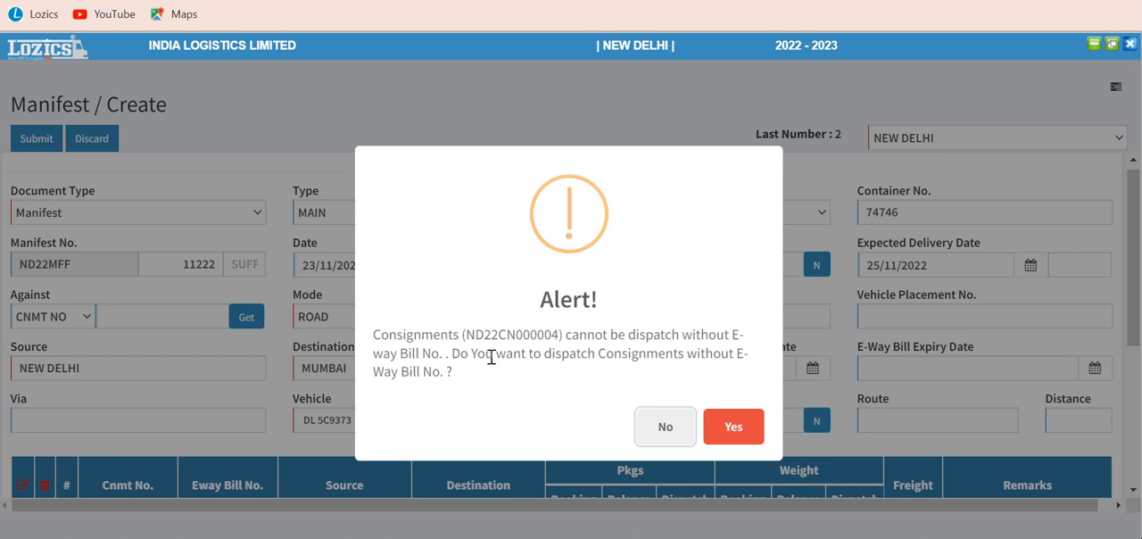
pyautogui.click(731, 428)
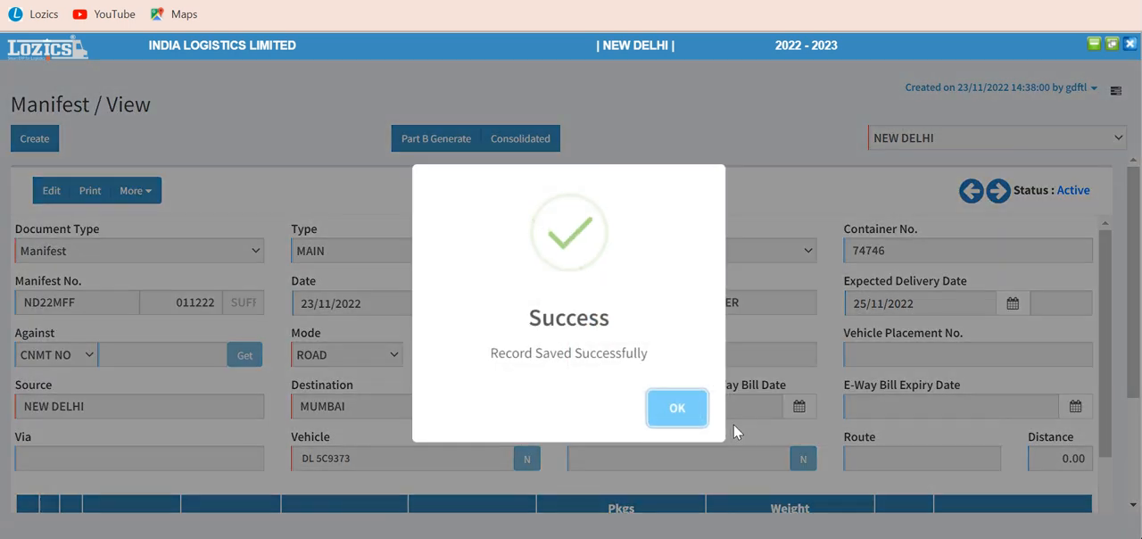
pyautogui.click(696, 414)
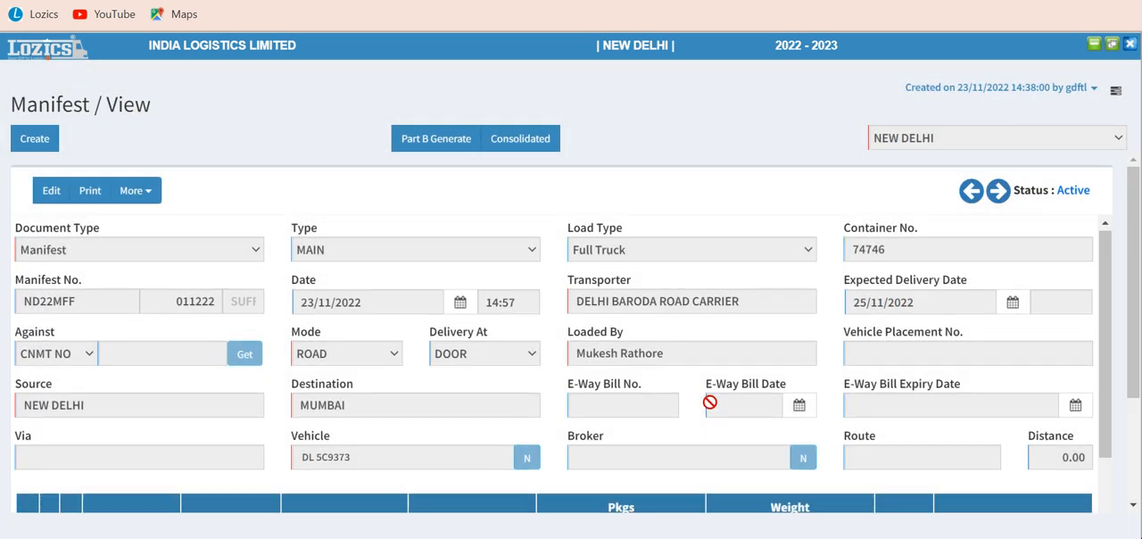
# Step: Review the saved manifest's fields, consignment table and vehicle details, and check its print report options without printing
pyautogui.scroll(-2, 709, 402)
pyautogui.scroll(-2, 710, 401)
pyautogui.scroll(4, 711, 406)
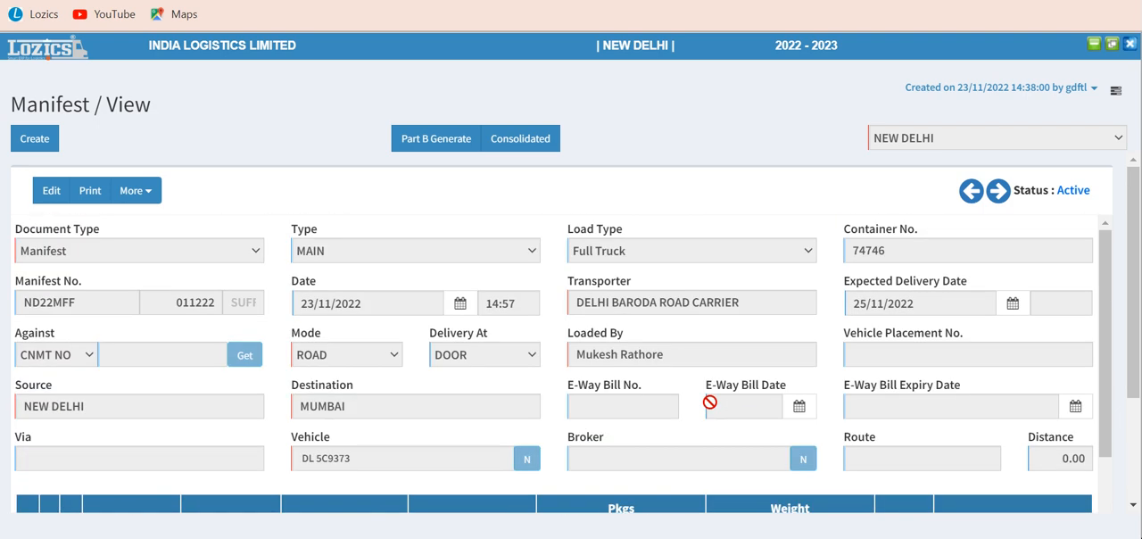
pyautogui.click(98, 194)
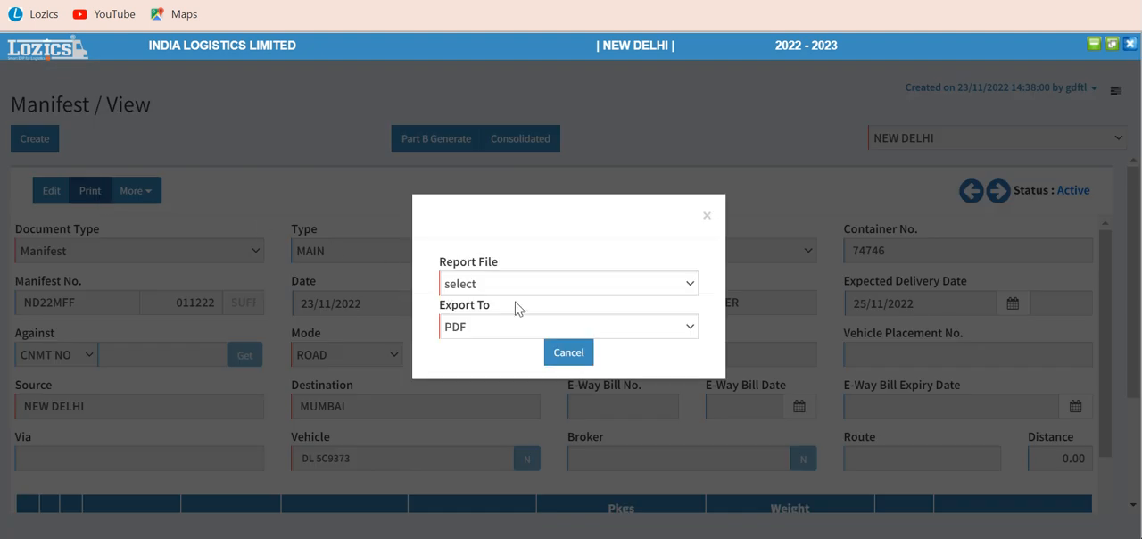
pyautogui.click(557, 352)
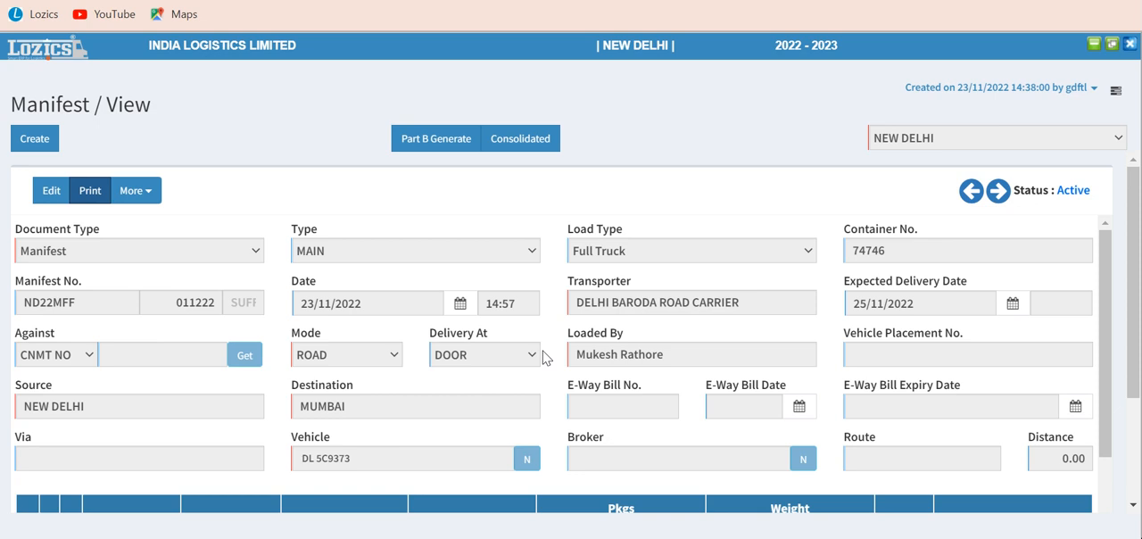
pyautogui.scroll(-3, 546, 357)
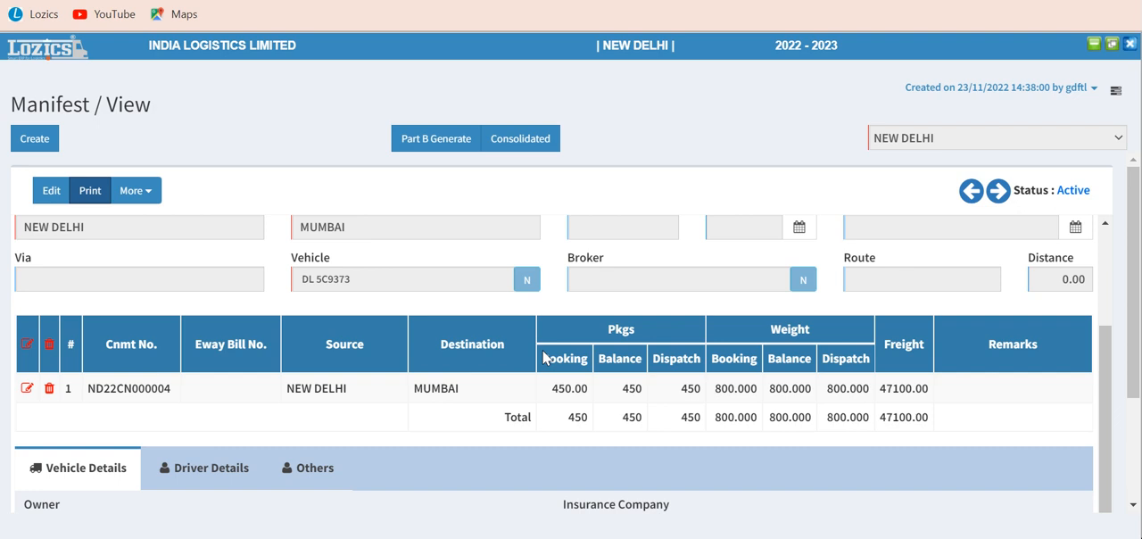
pyautogui.scroll(1, 546, 357)
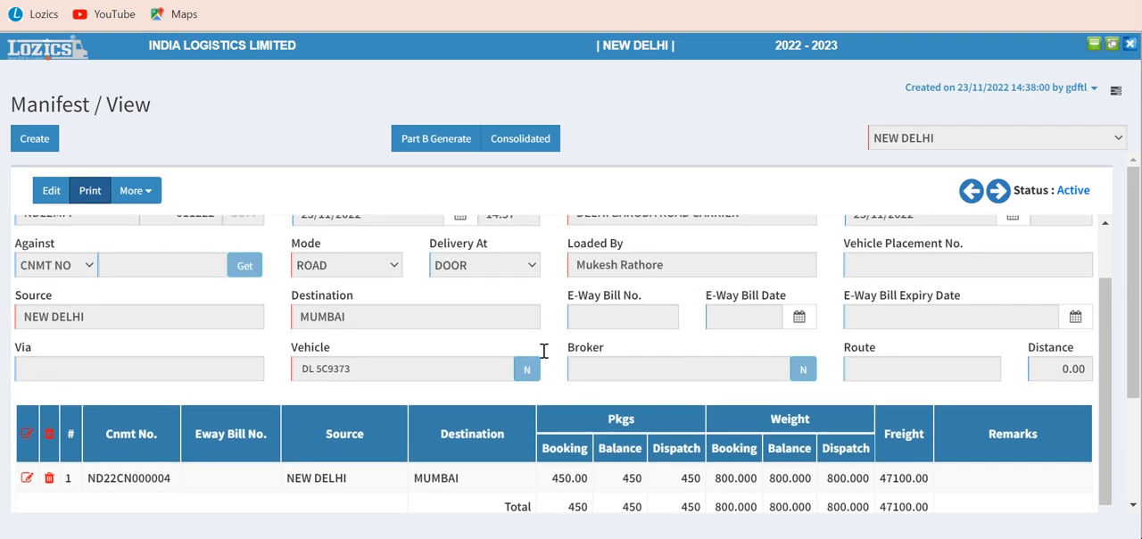
pyautogui.scroll(1, 543, 351)
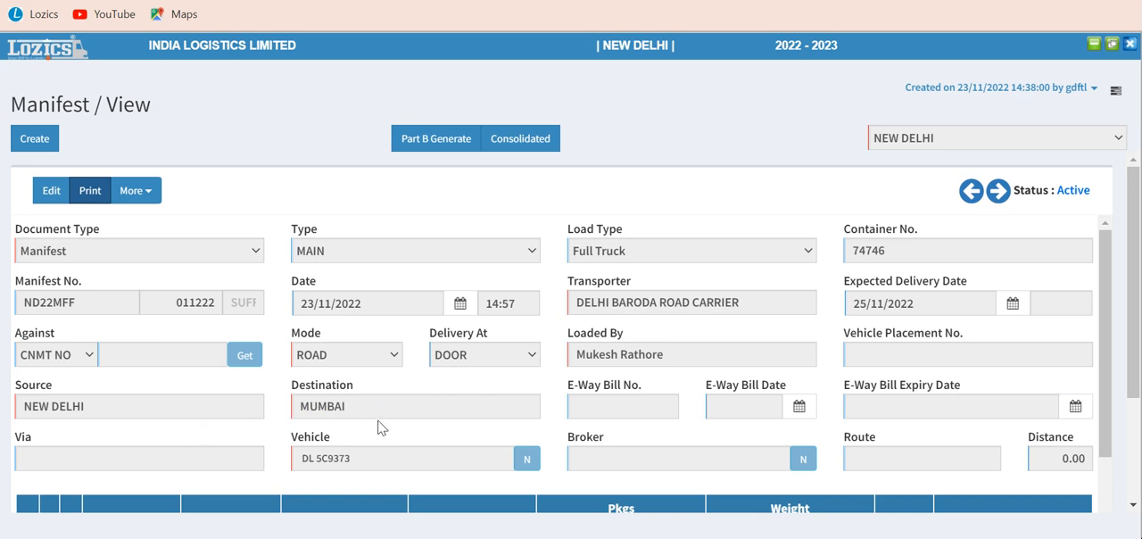
pyautogui.scroll(-3, 378, 428)
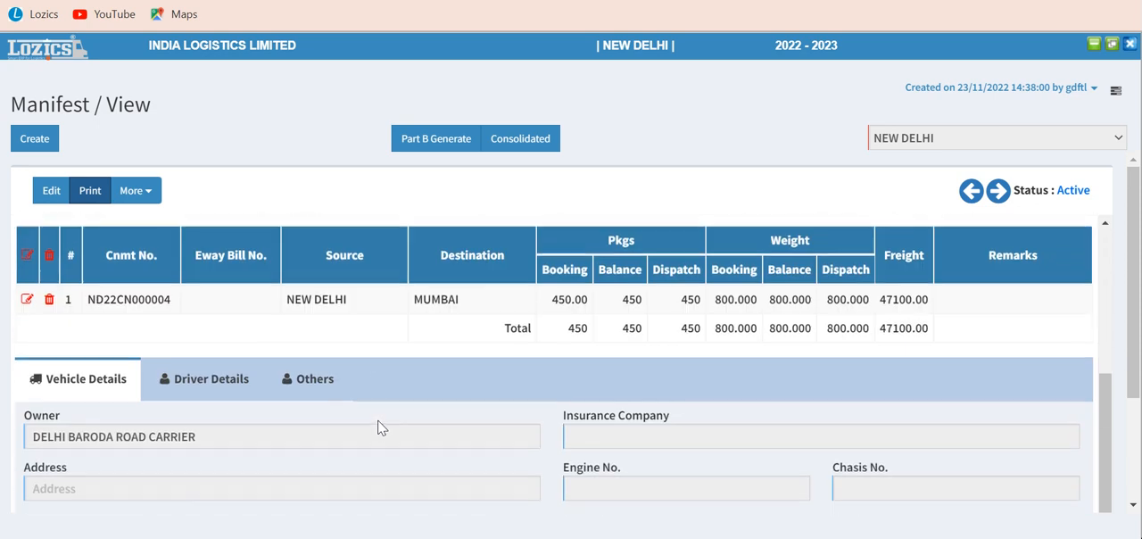
pyautogui.scroll(3, 378, 428)
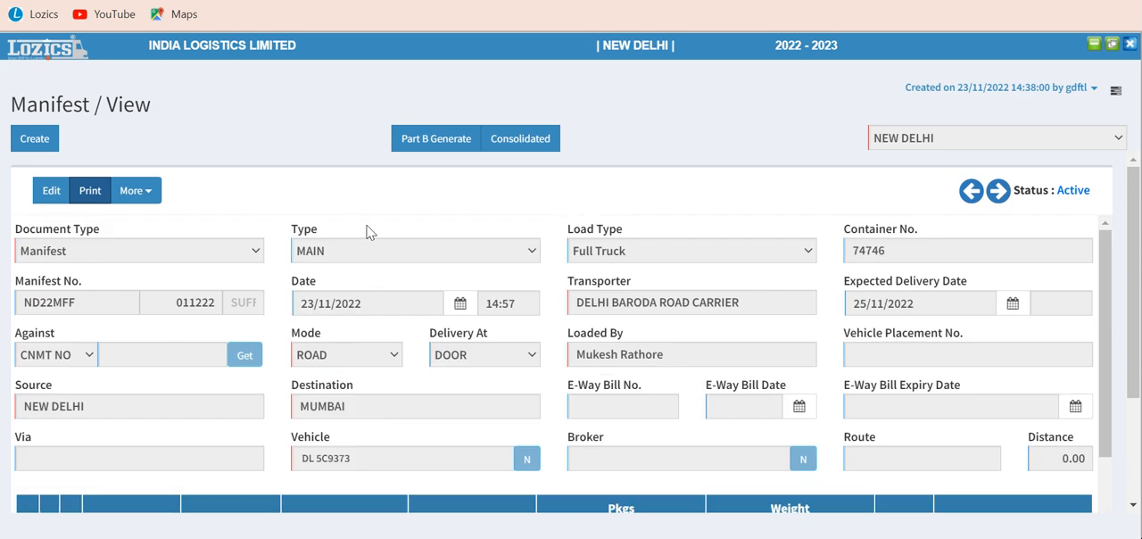
# Step: Close the manifest and open a new Vehicle Hire entry, keeping Vehicle Hire as the document type
pyautogui.click(1130, 49)
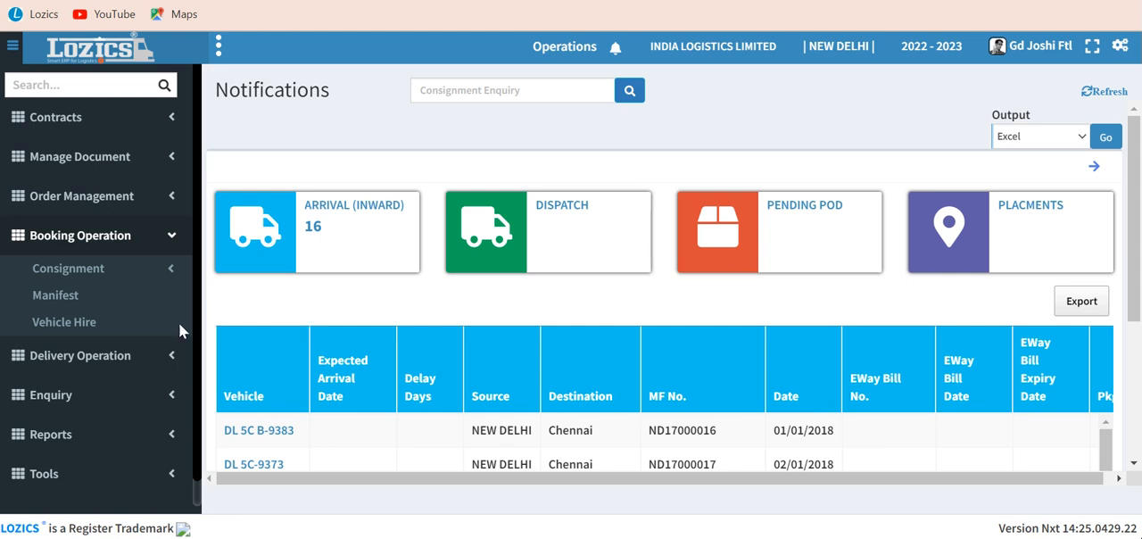
pyautogui.click(63, 325)
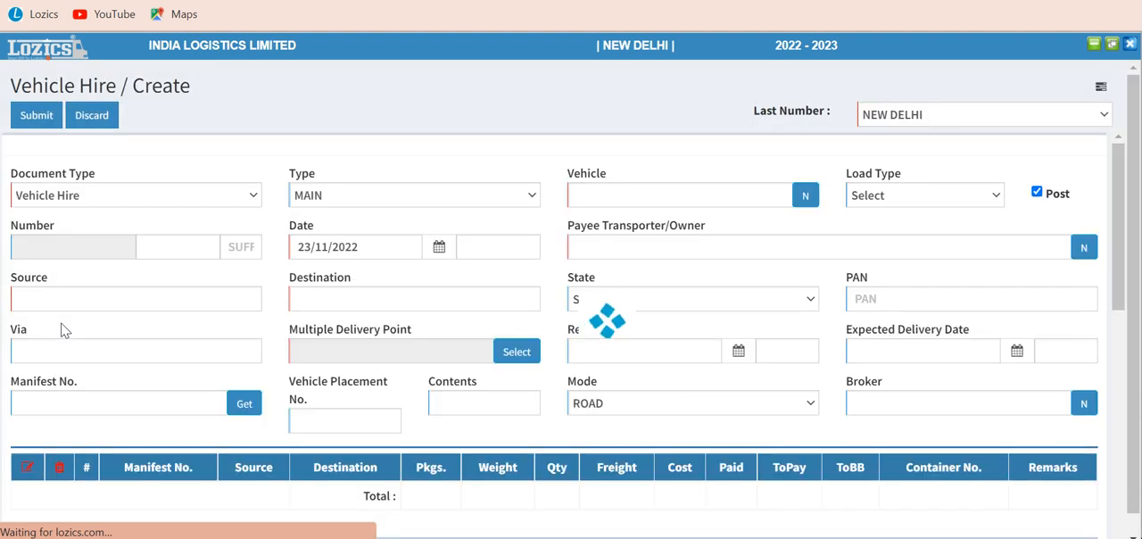
pyautogui.click(151, 193)
pyautogui.click(151, 194)
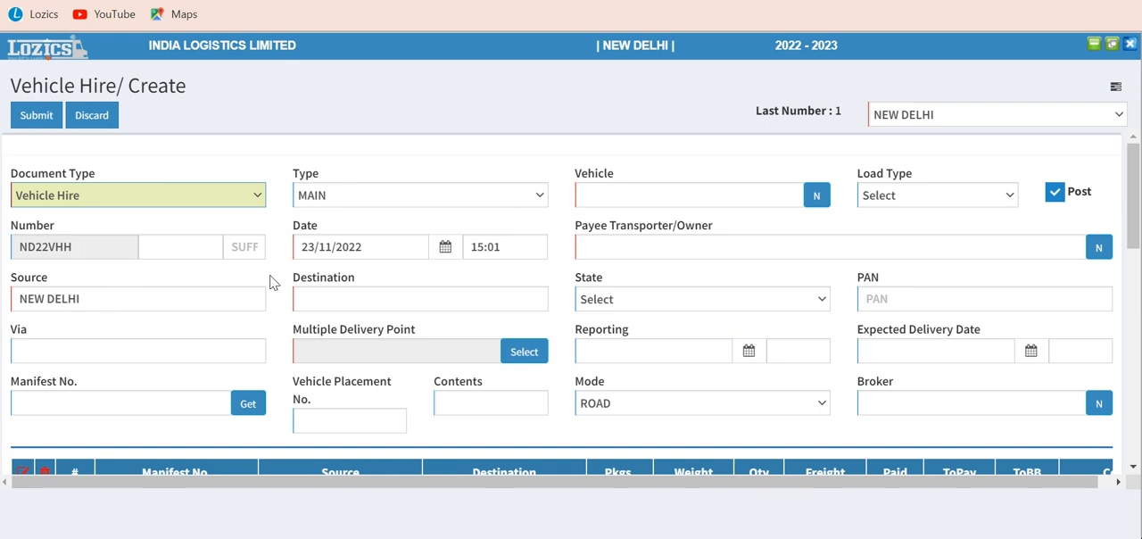
# Step: Set the vehicle hire's destination to MUMBAI
pyautogui.click(339, 300)
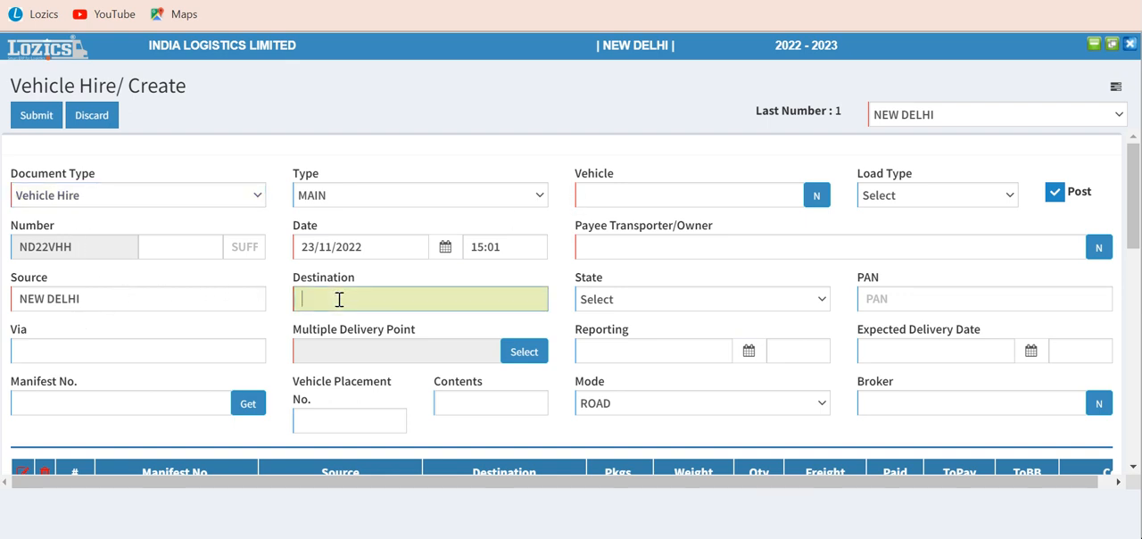
pyautogui.write('mum')
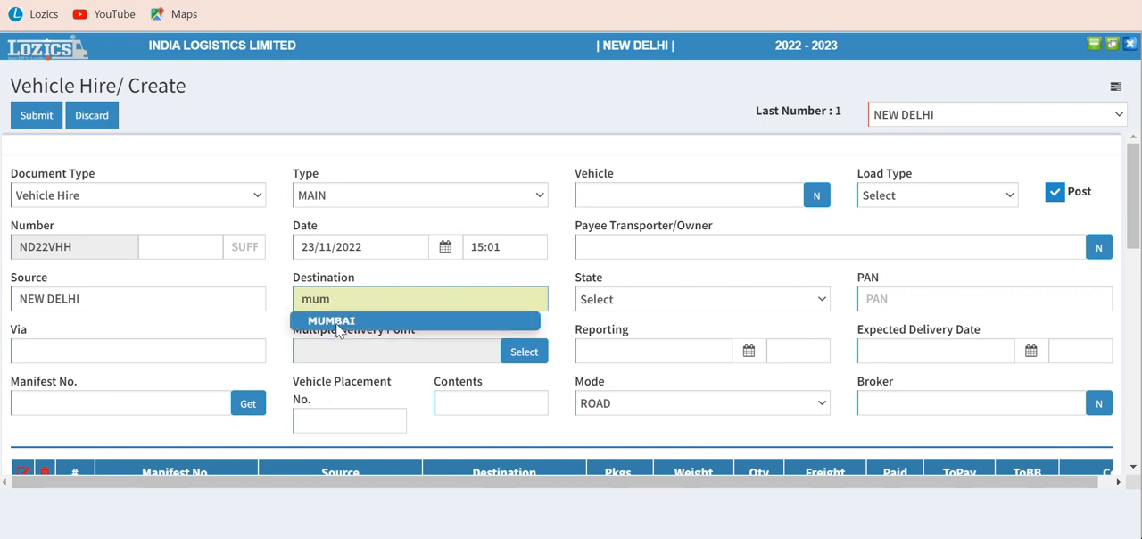
pyautogui.click(338, 323)
# Step: Look up manifests for the vehicle hire with ownership All and both dates at 23/11/2022
pyautogui.click(167, 350)
pyautogui.press('Tab')
pyautogui.press('Tab')
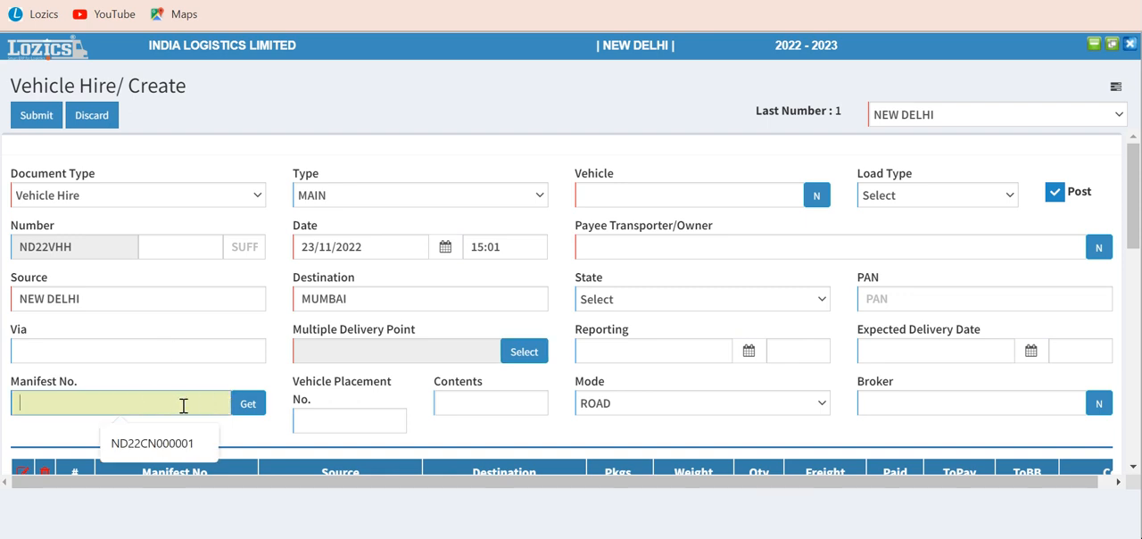
pyautogui.click(246, 407)
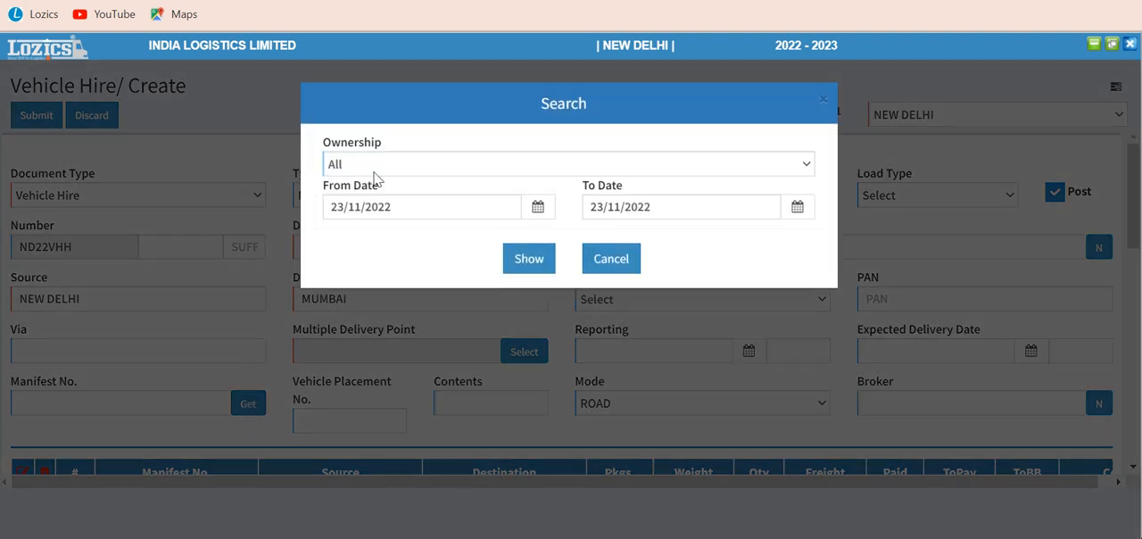
pyautogui.click(528, 261)
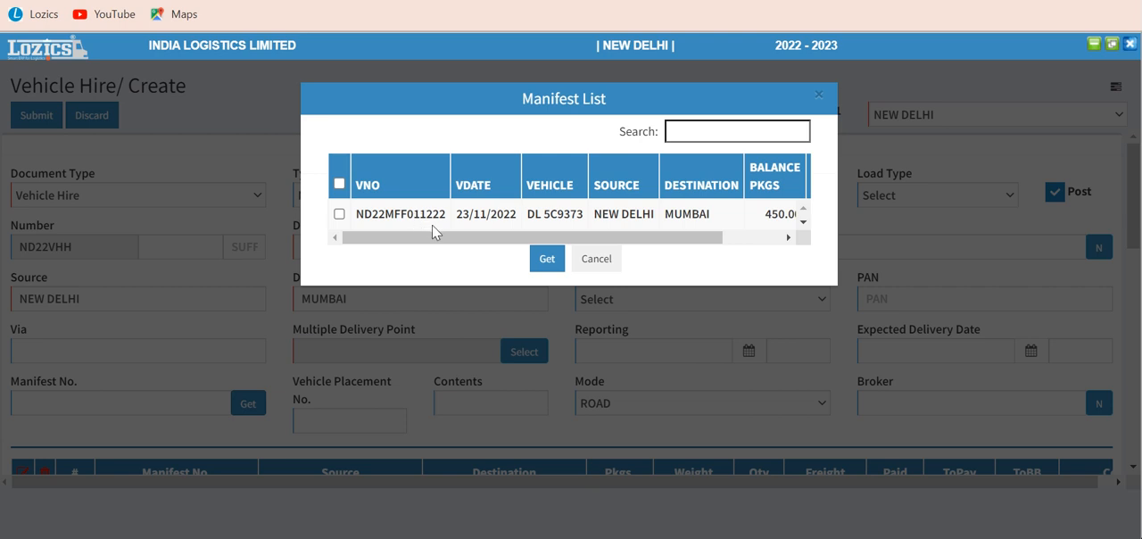
# Step: Check the listed manifest's details, select ND22MFF011222 and load it into the vehicle hire
pyautogui.moveTo(592, 239); pyautogui.dragTo(760, 247)
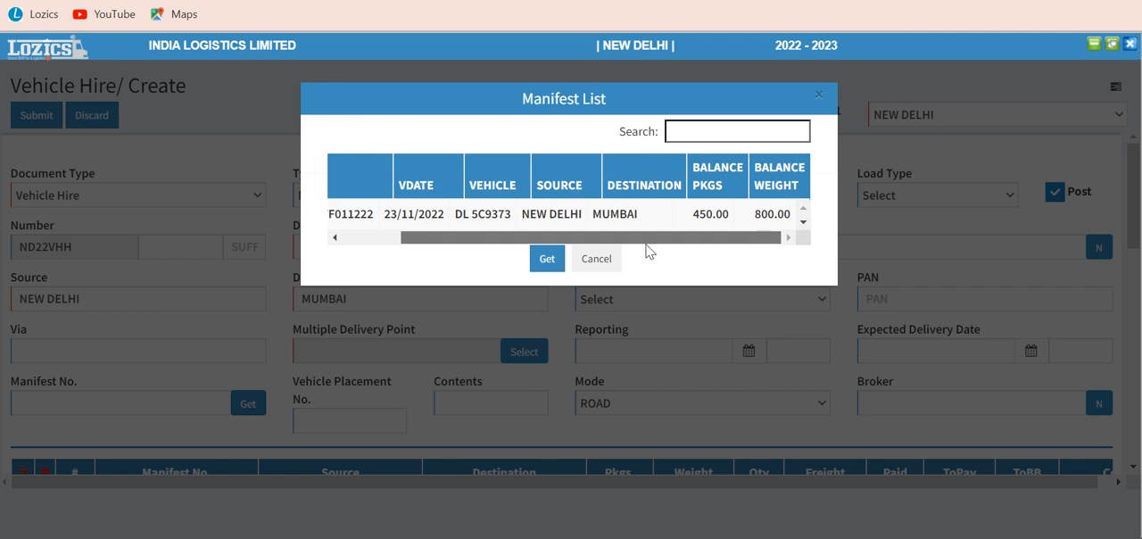
pyautogui.moveTo(645, 241); pyautogui.dragTo(357, 258)
pyautogui.click(339, 215)
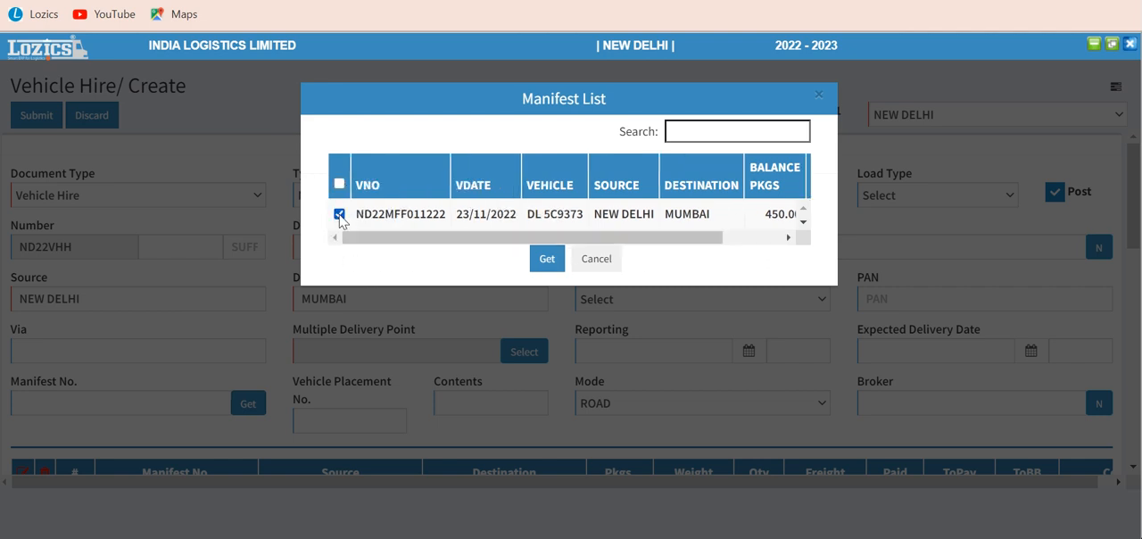
pyautogui.click(548, 265)
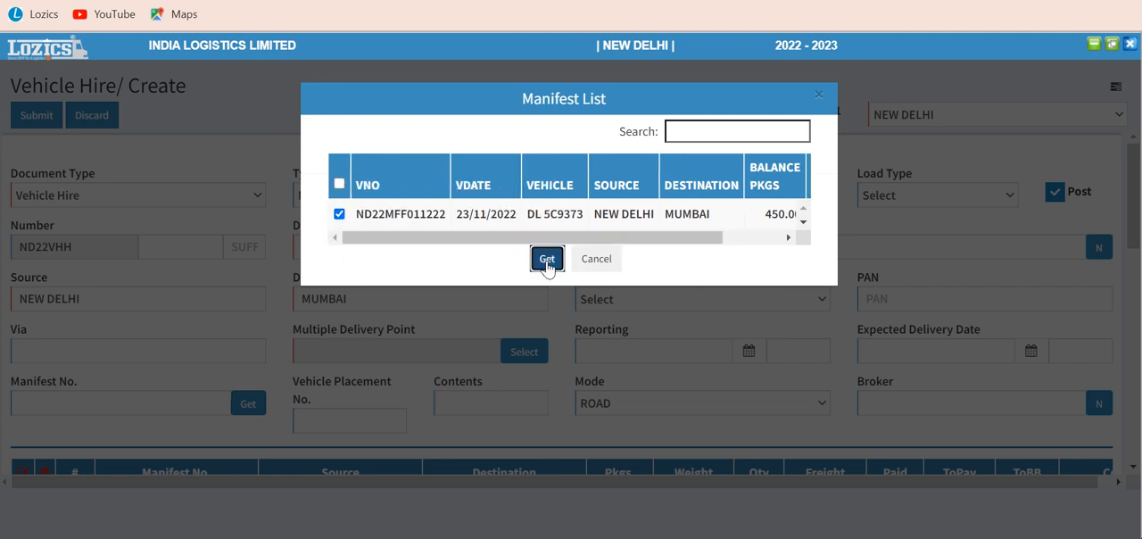
# Step: Review the loaded manifest details and set the vehicle hire's expected delivery date to 25/11/2022
pyautogui.scroll(-2, 434, 335)
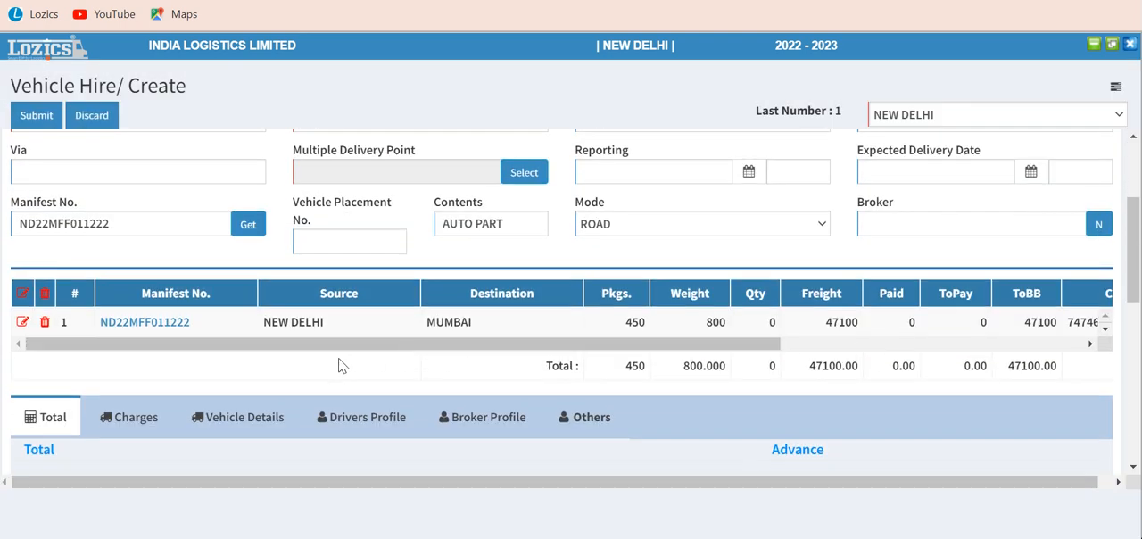
pyautogui.scroll(2, 338, 364)
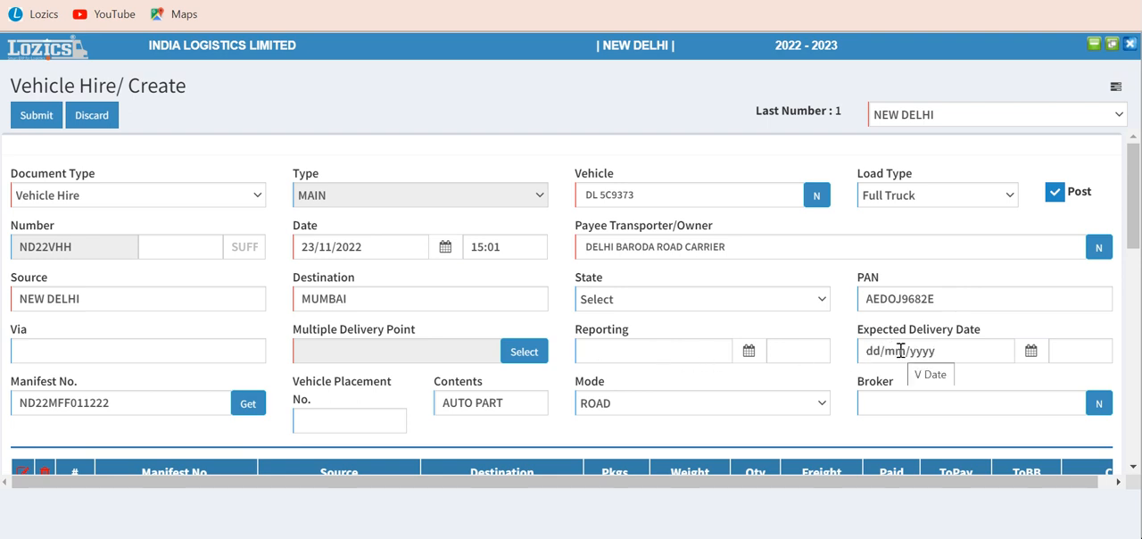
pyautogui.scroll(-1, 896, 338)
pyautogui.scroll(1, 892, 323)
pyautogui.click(921, 350)
pyautogui.click(999, 263)
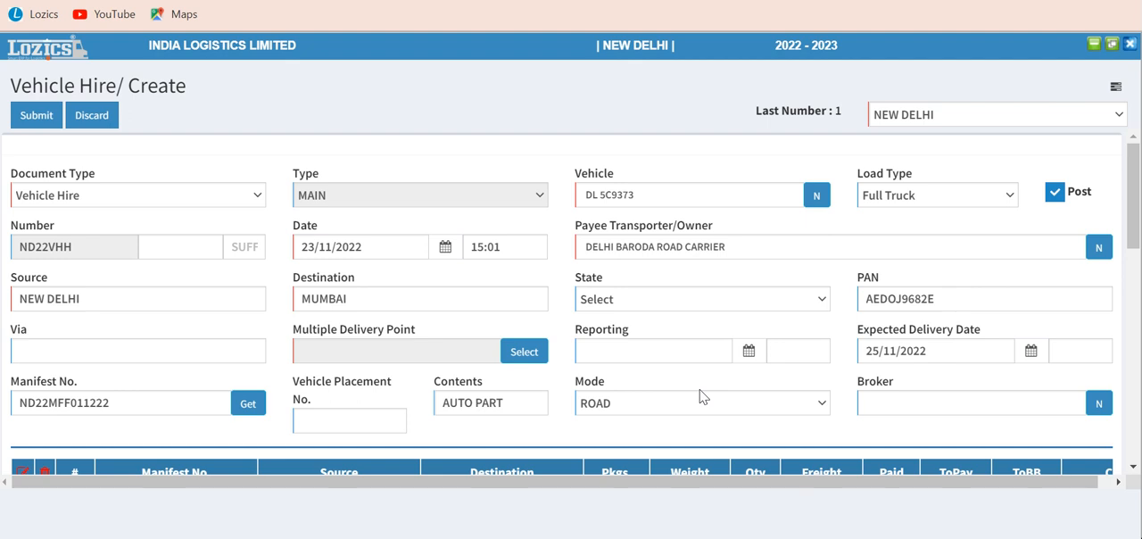
# Step: Keep the hire calculation base as FIXED and set the hire freight to 50000.00
pyautogui.scroll(-1, 701, 396)
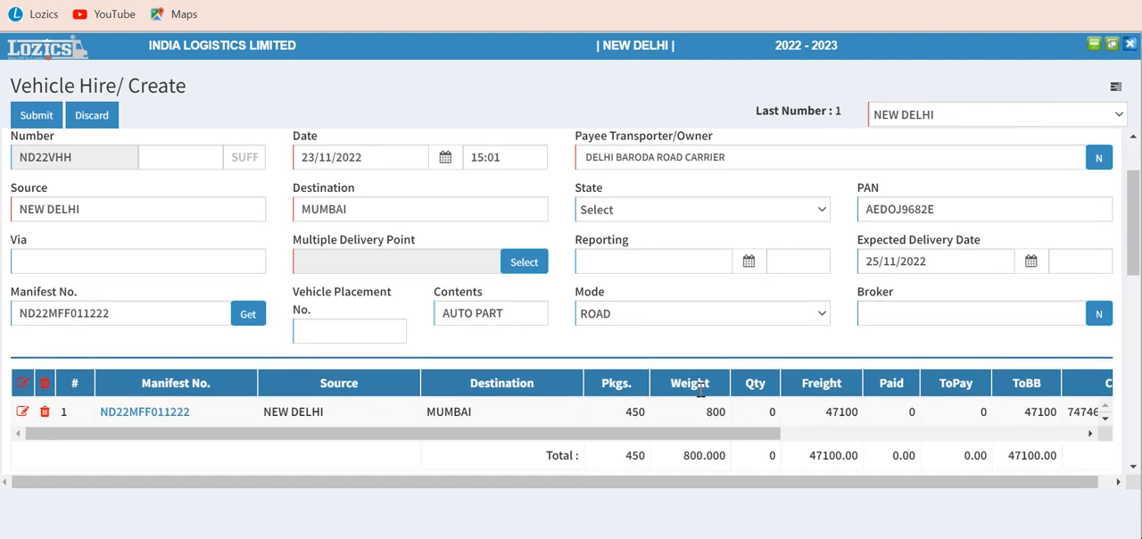
pyautogui.scroll(-2, 701, 390)
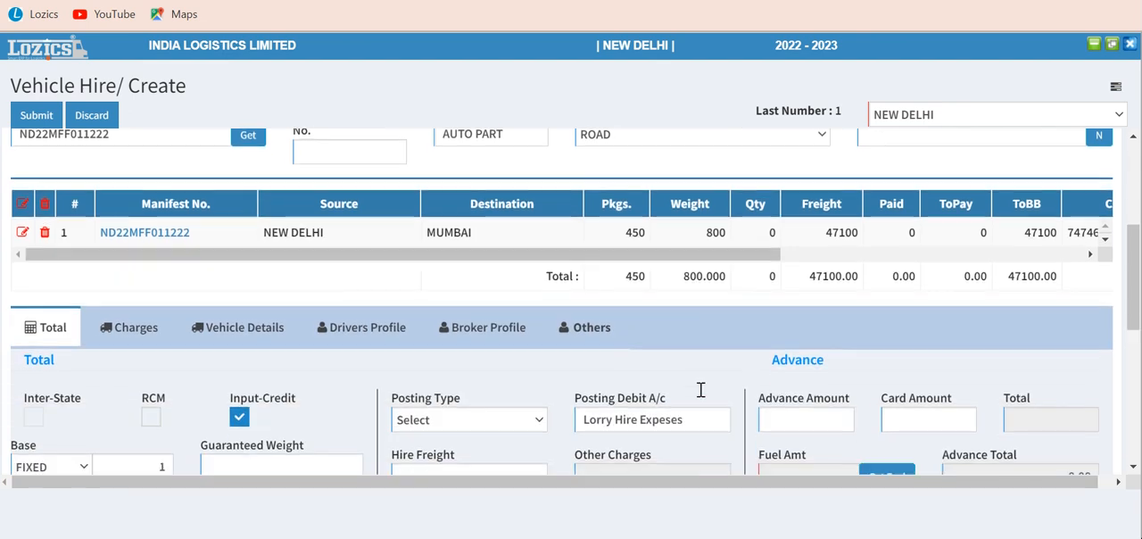
pyautogui.scroll(-1, 700, 390)
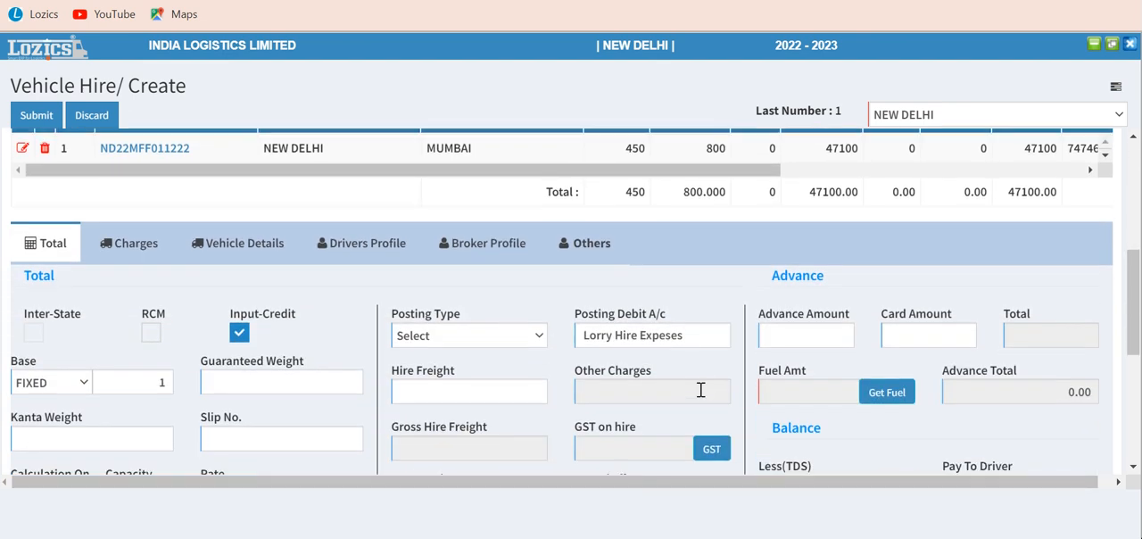
pyautogui.scroll(3, 701, 390)
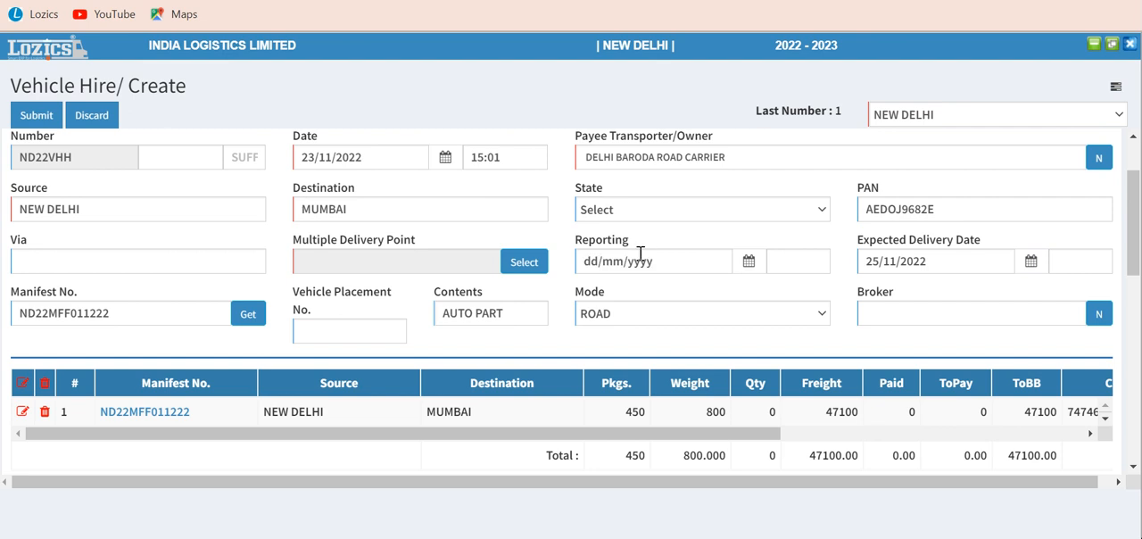
pyautogui.scroll(1, 660, 253)
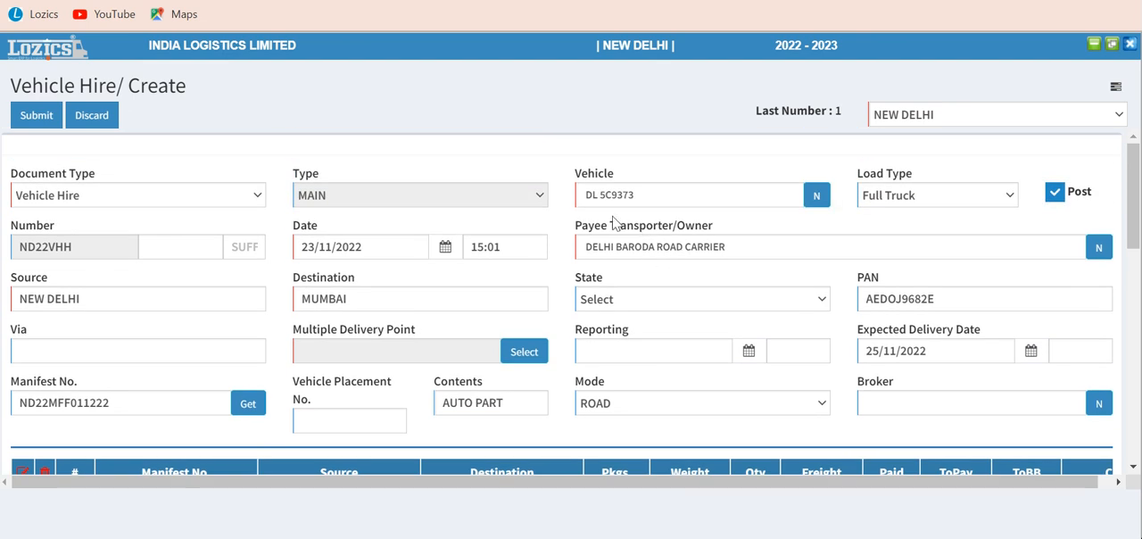
pyautogui.scroll(-5, 454, 389)
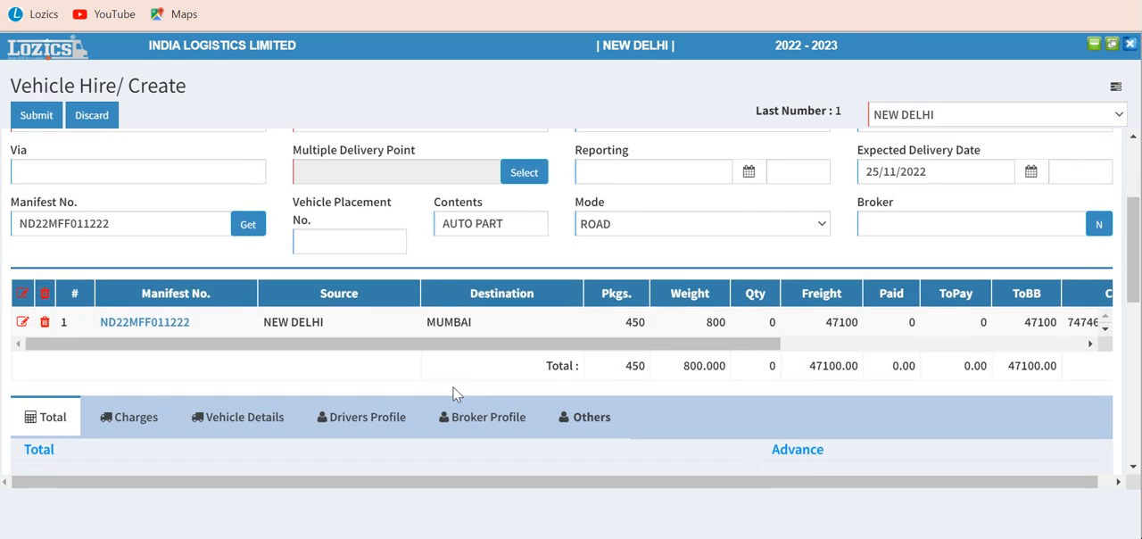
pyautogui.scroll(-1, 347, 366)
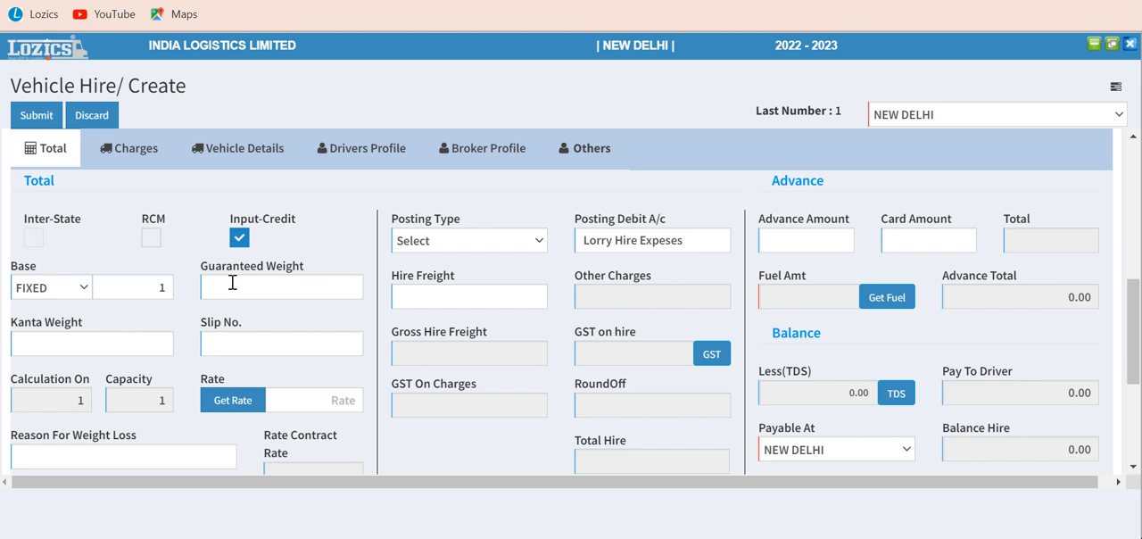
pyautogui.click(82, 293)
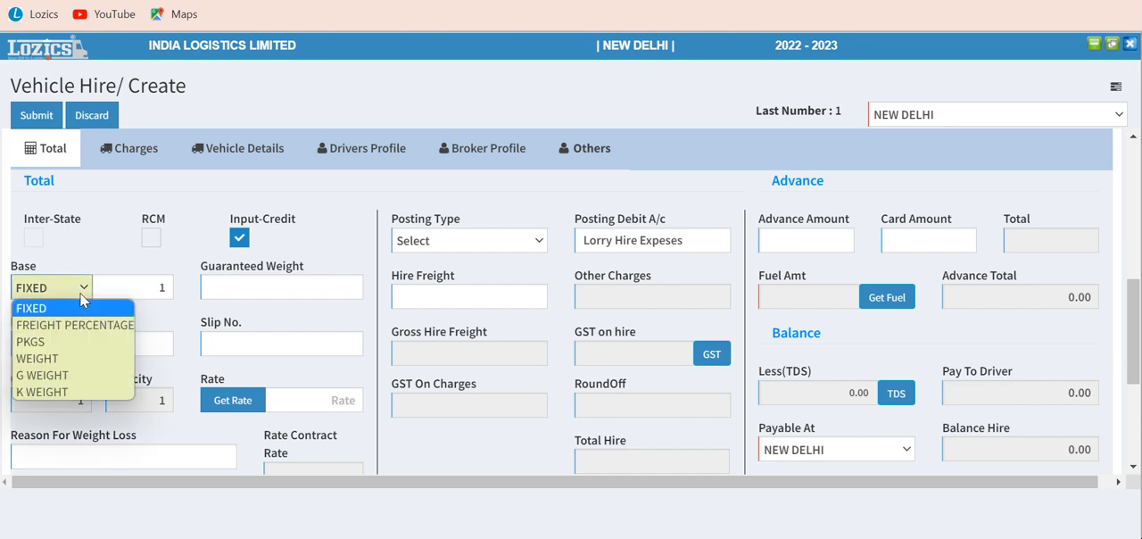
pyautogui.click(57, 311)
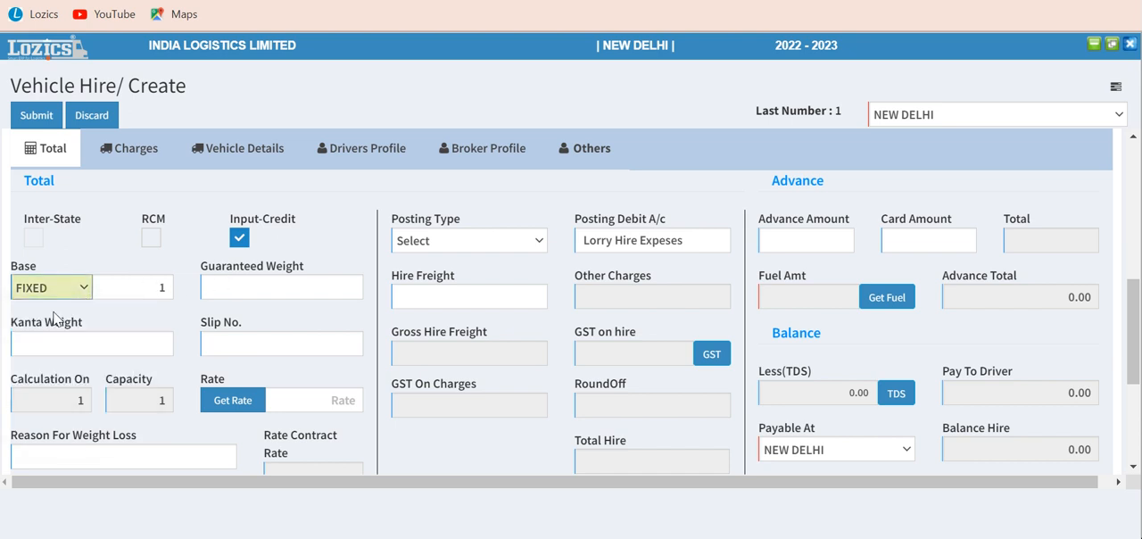
pyautogui.click(448, 295)
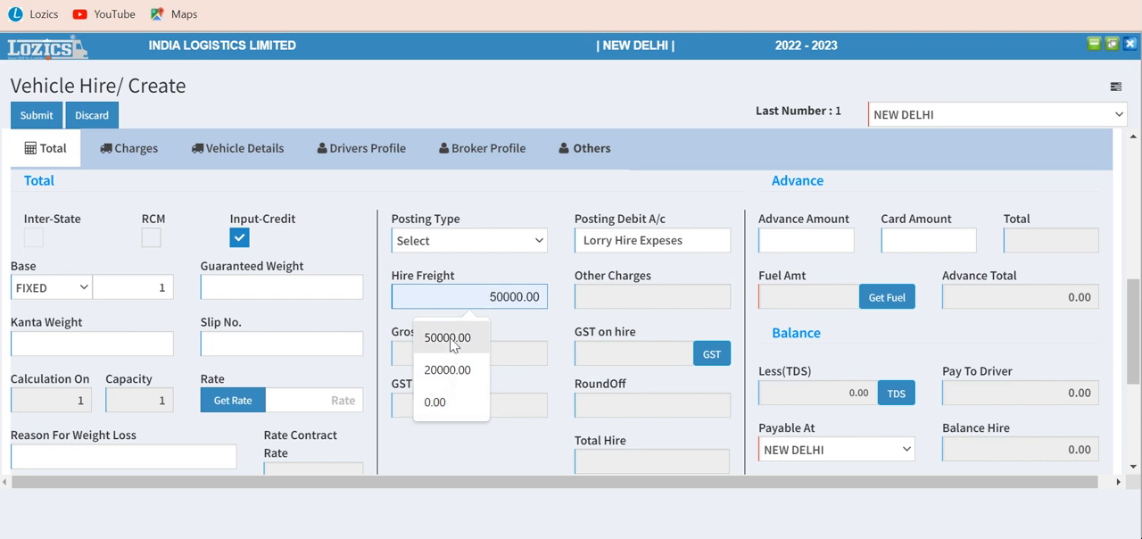
pyautogui.click(454, 338)
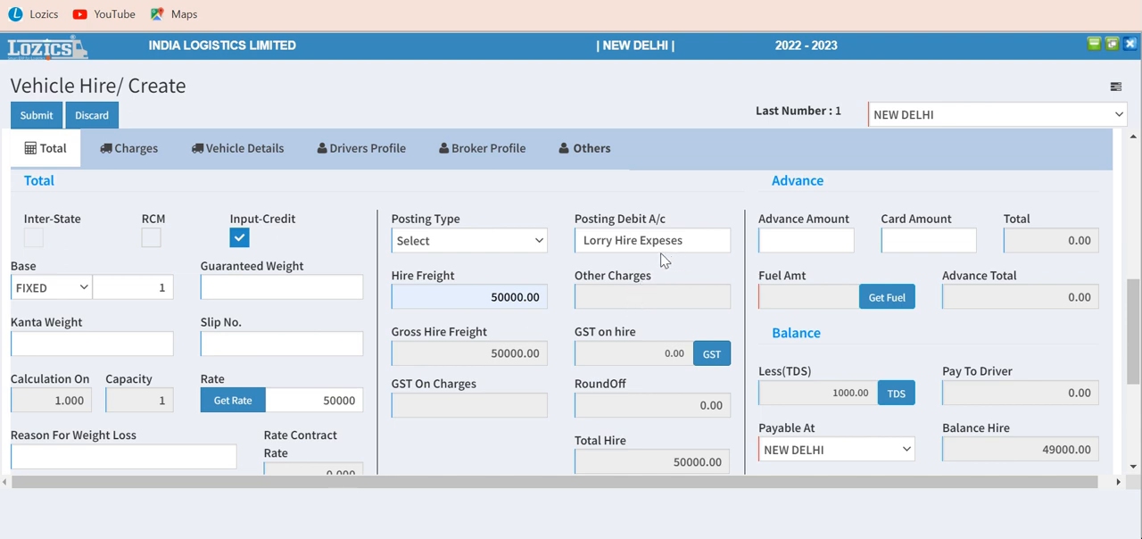
pyautogui.click(696, 241)
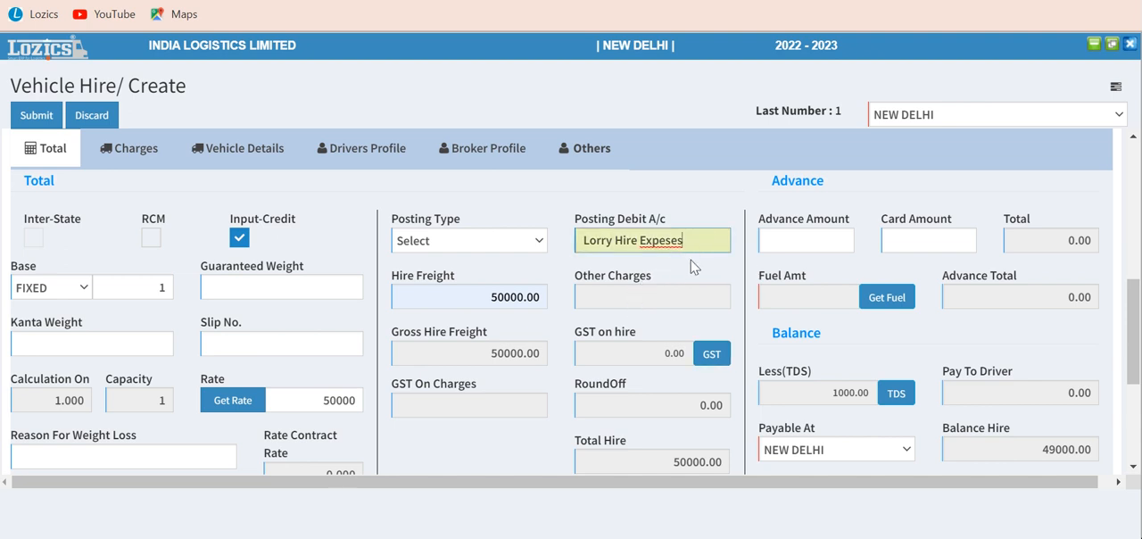
pyautogui.moveTo(703, 224); pyautogui.dragTo(703, 209)
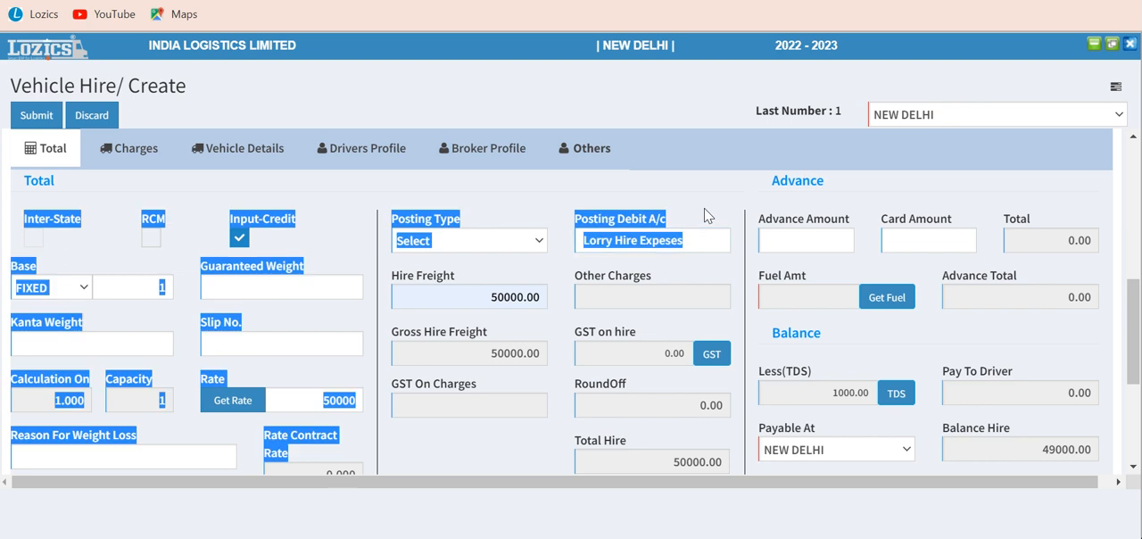
pyautogui.click(699, 268)
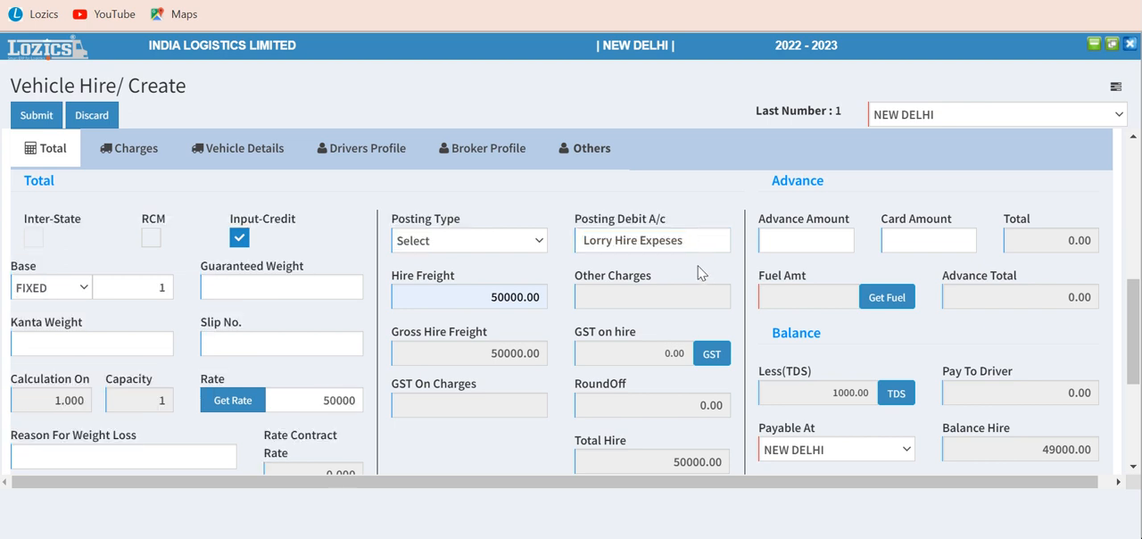
# Step: Set the vehicle hire's advance amount to 20000 and leave the card amount empty
pyautogui.click(823, 242)
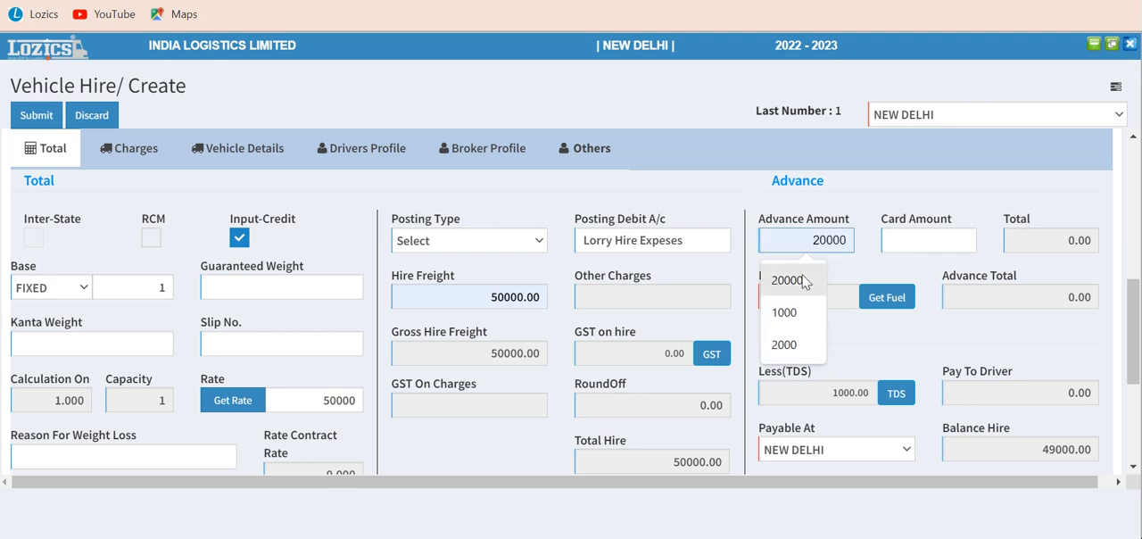
pyautogui.click(794, 282)
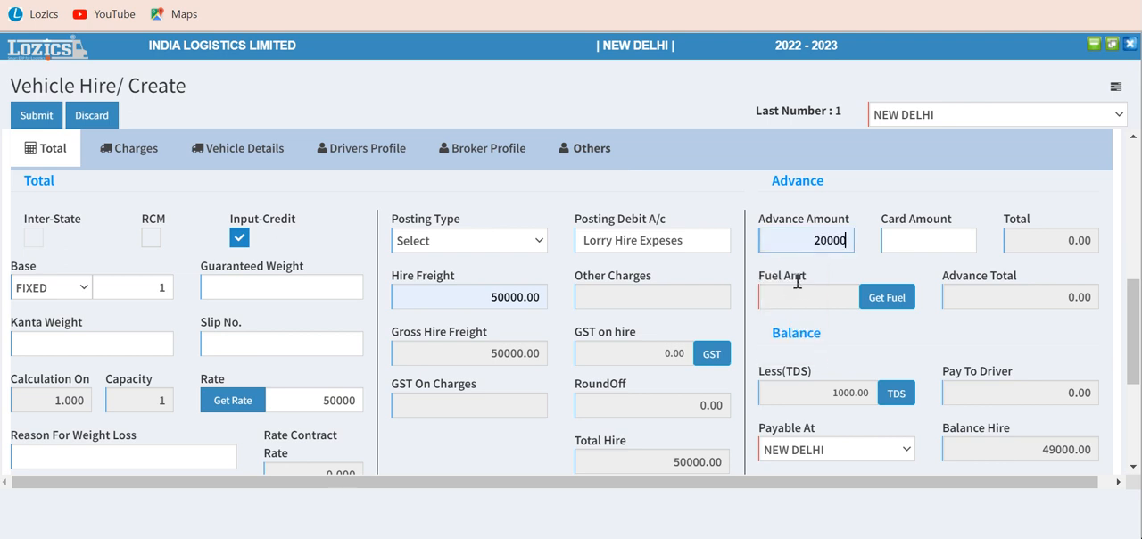
pyautogui.click(929, 239)
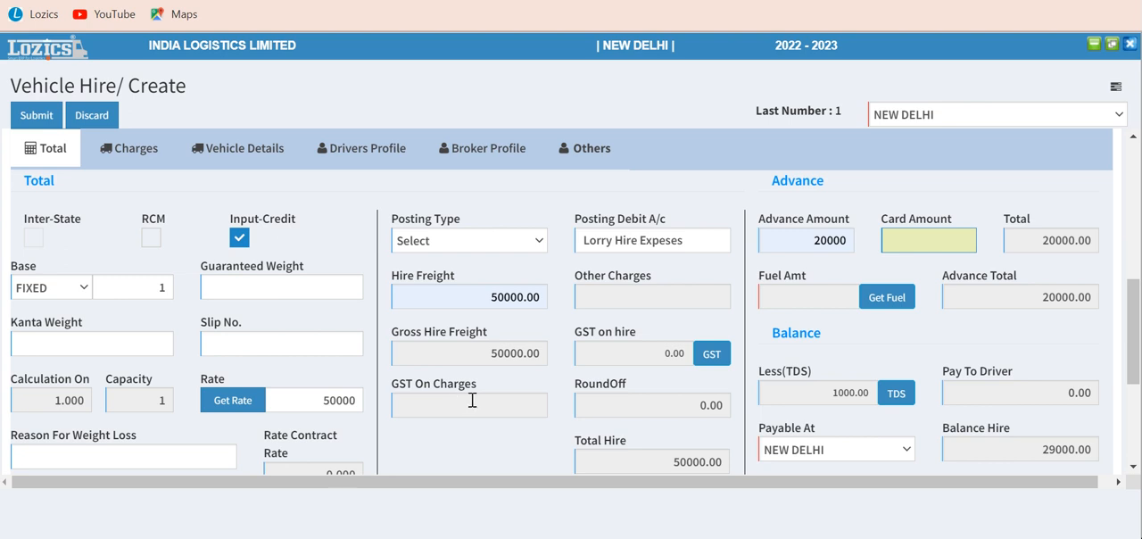
pyautogui.scroll(-1, 497, 399)
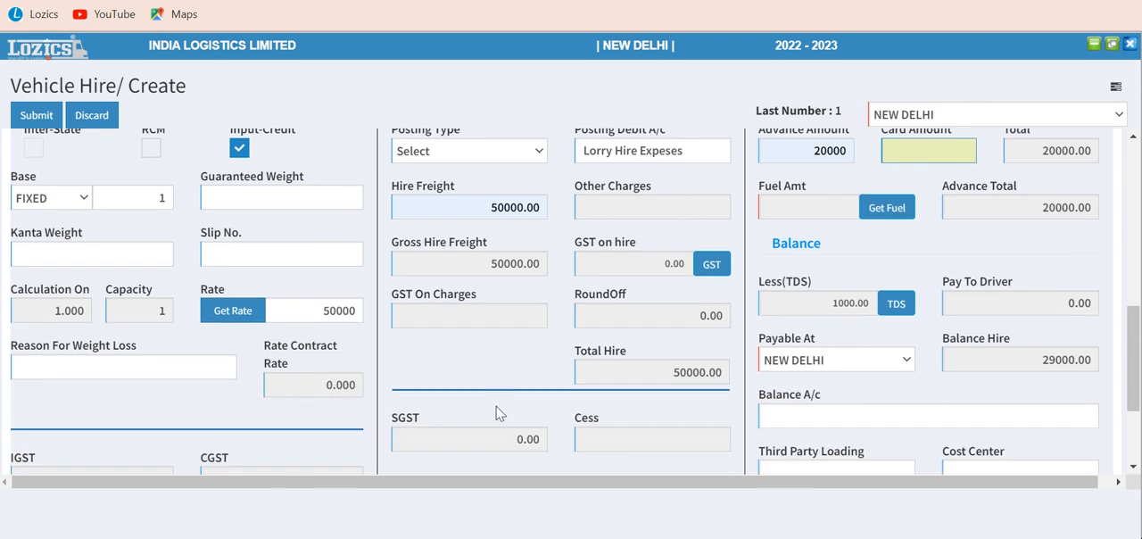
pyautogui.scroll(1, 499, 411)
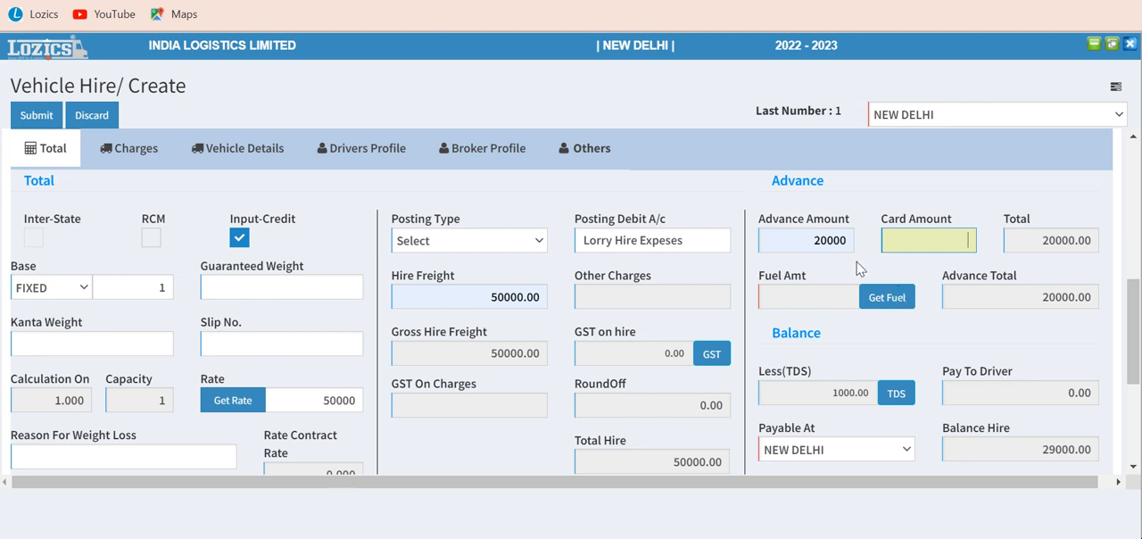
pyautogui.click(930, 247)
# Step: Check the remaining balance and tax fields and submit the vehicle hire to bring up its advance details
pyautogui.scroll(-1, 837, 326)
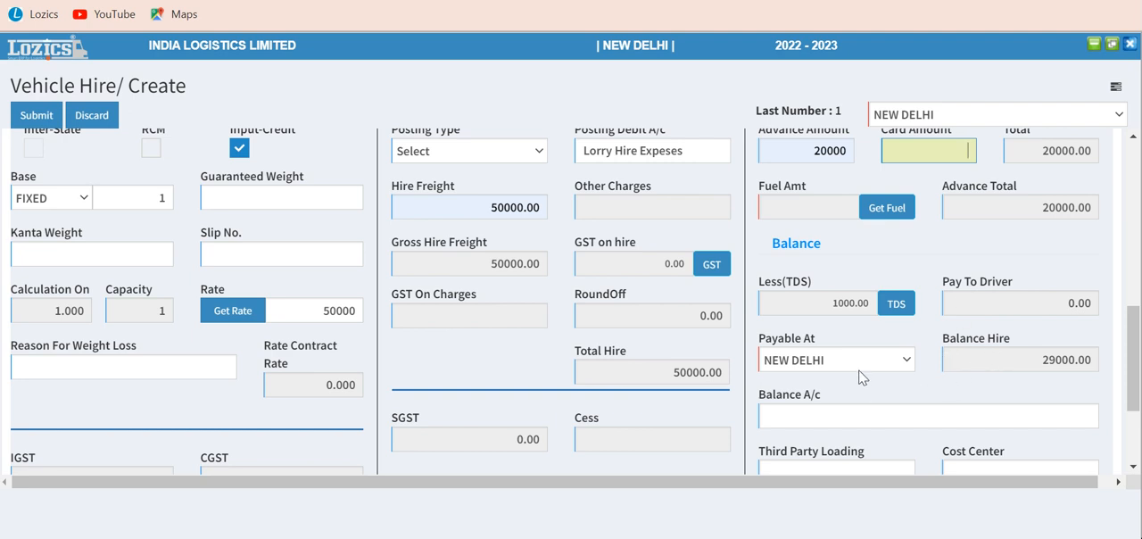
pyautogui.scroll(-2, 845, 393)
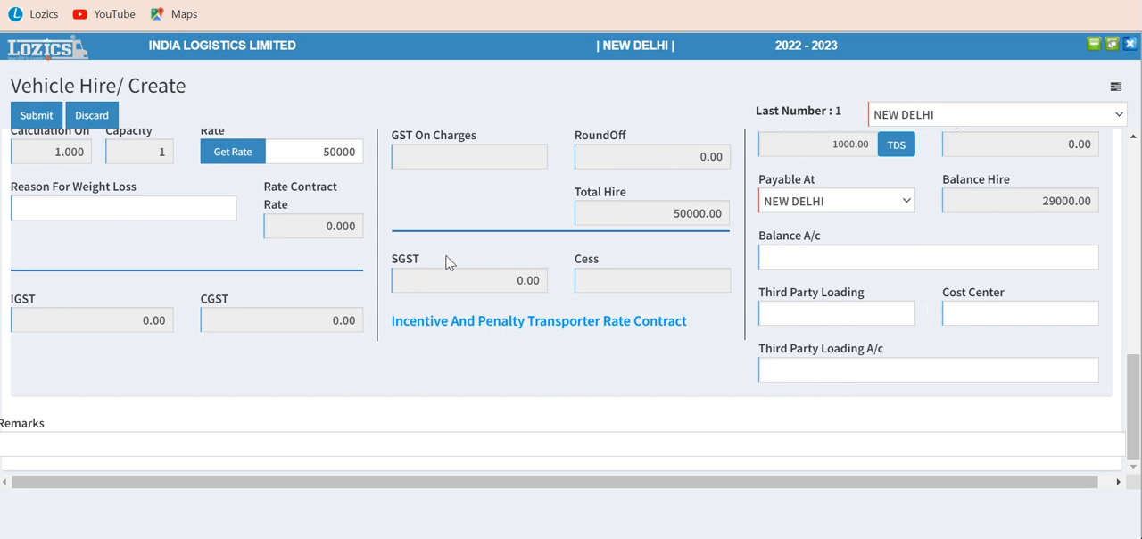
pyautogui.scroll(3, 456, 255)
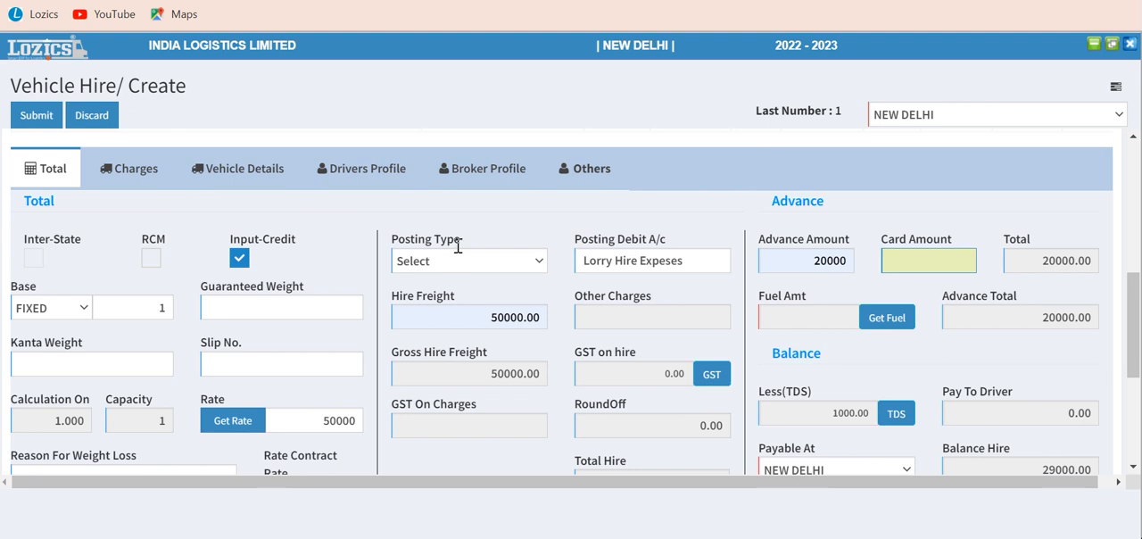
pyautogui.scroll(-3, 456, 247)
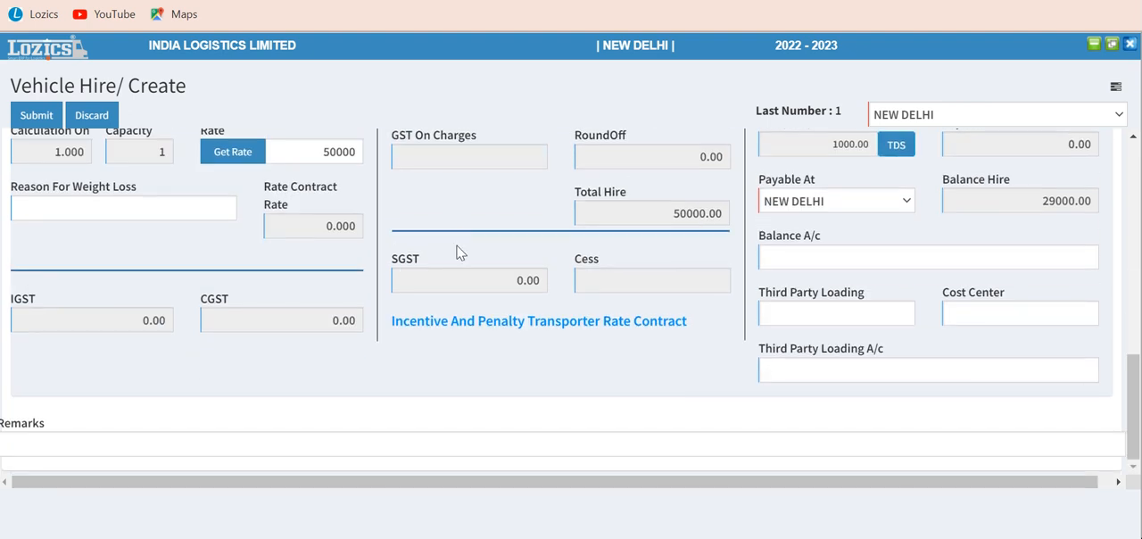
pyautogui.scroll(6, 456, 247)
pyautogui.scroll(2, 457, 250)
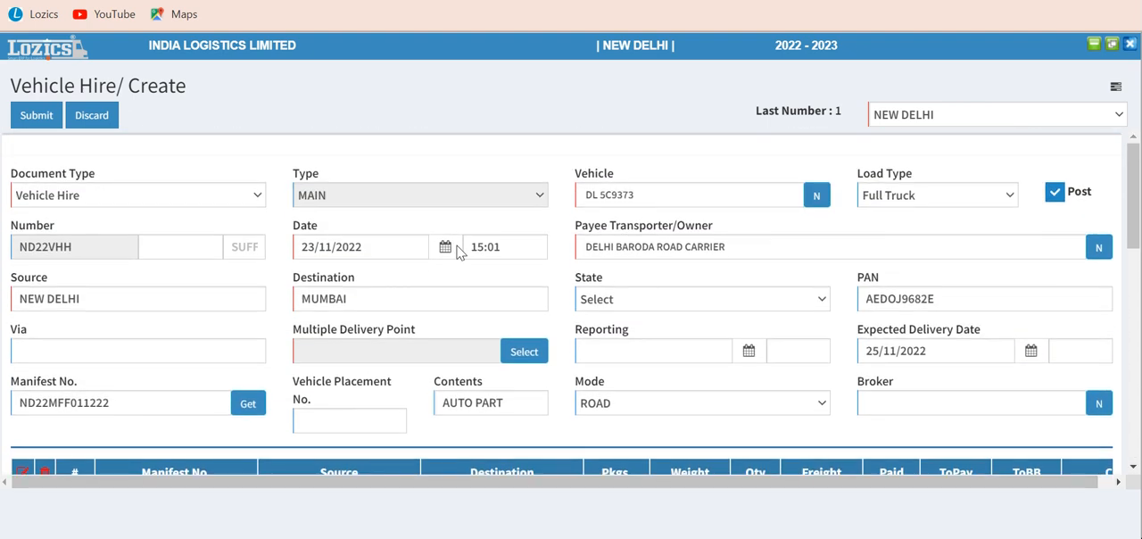
pyautogui.click(36, 118)
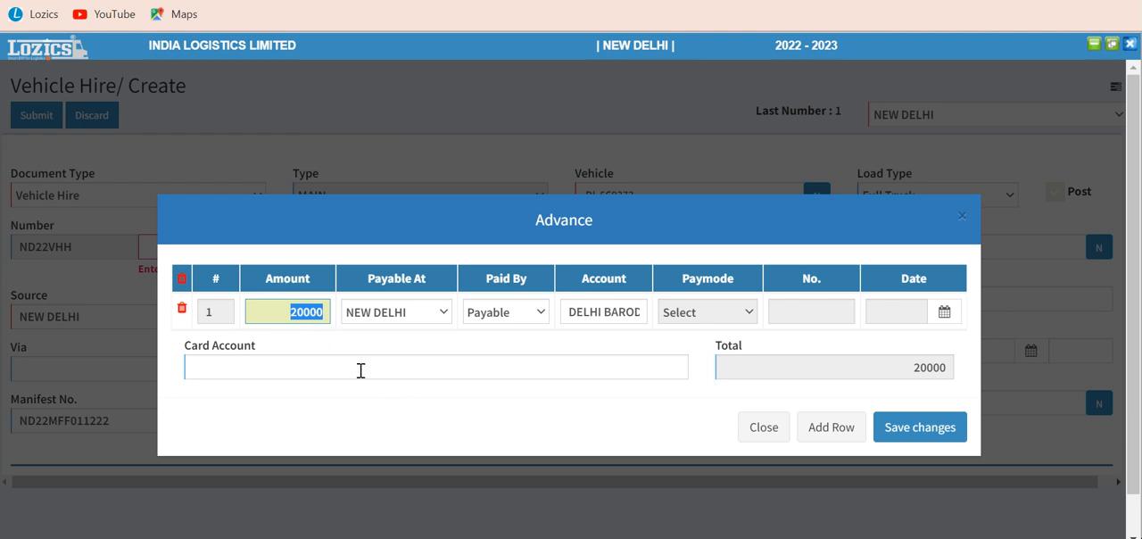
# Step: Keep the 20000 advance payable at NEW DELHI with Paid By as Payable, and save the advance details
pyautogui.press('Tab')
pyautogui.press('Tab')
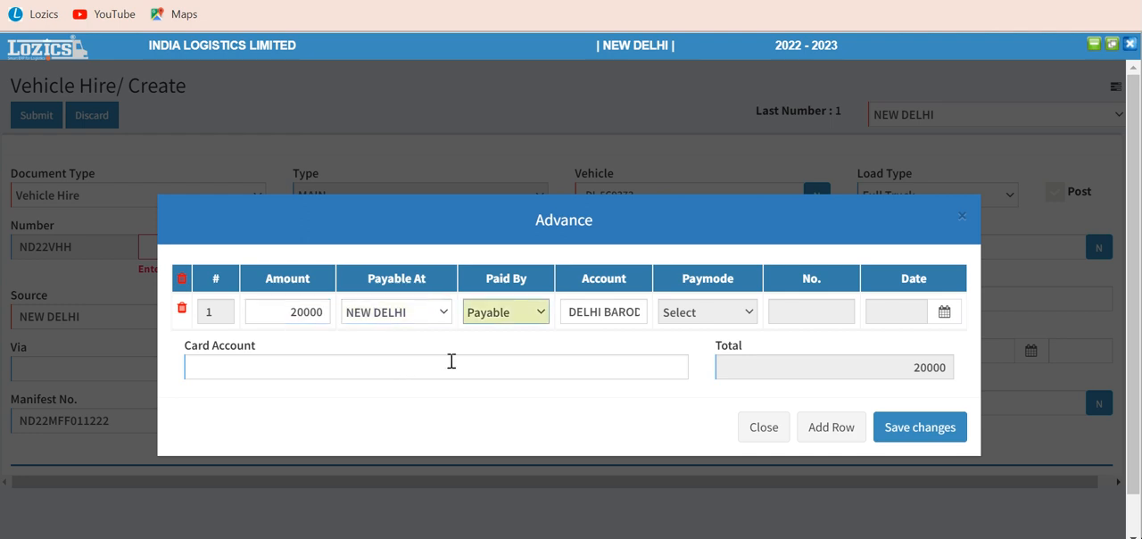
pyautogui.click(536, 318)
pyautogui.click(535, 318)
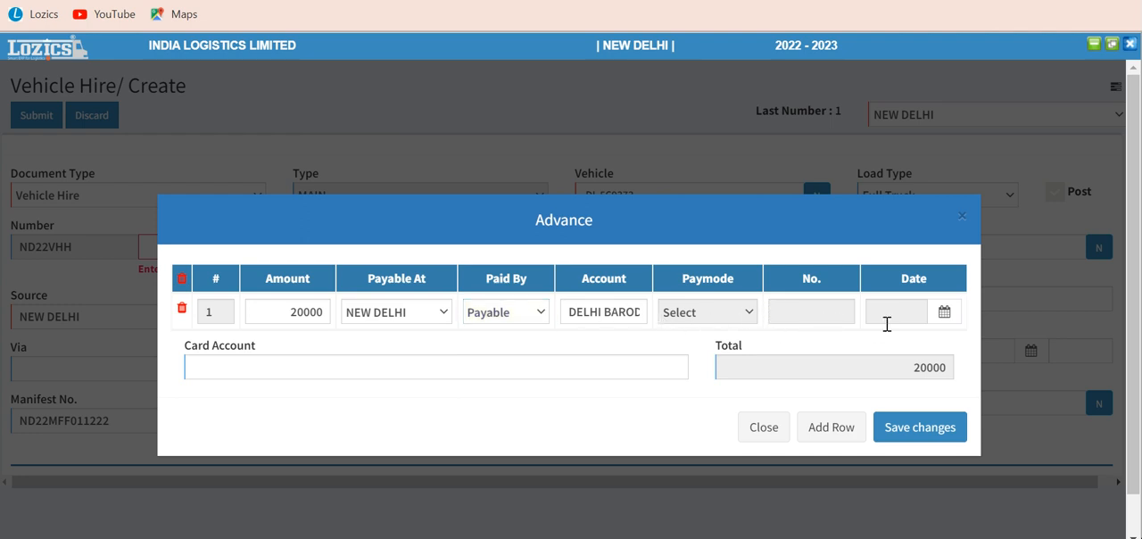
pyautogui.click(906, 433)
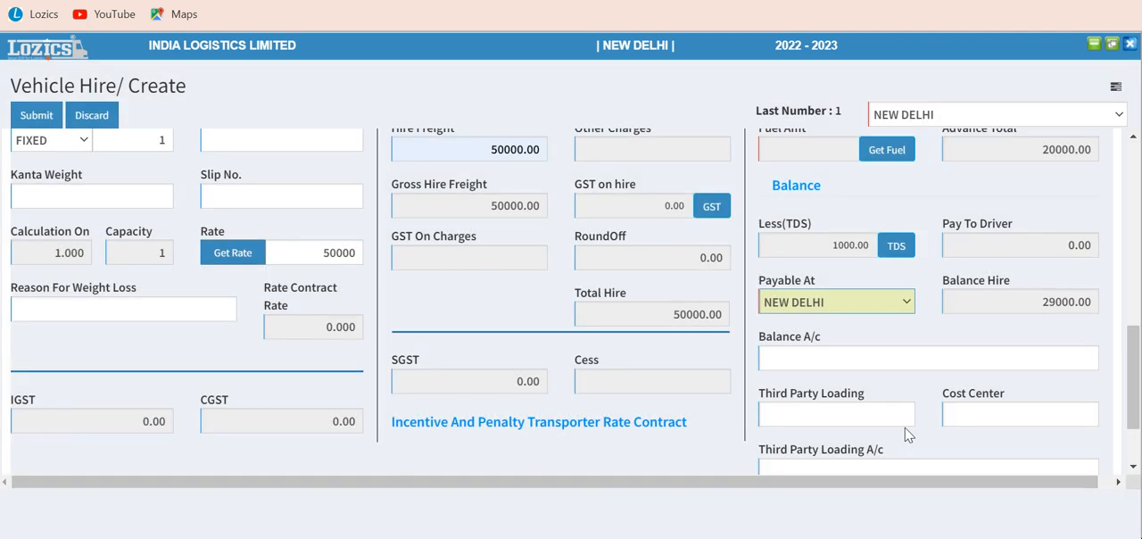
# Step: Set the balance account to Lorry Hire Payable (Balance)
pyautogui.click(800, 364)
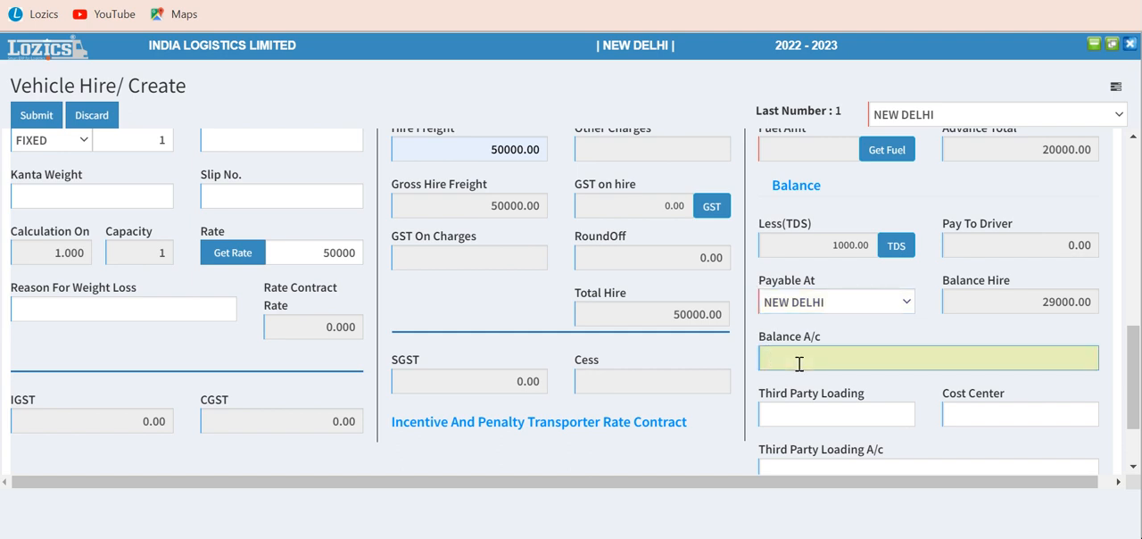
pyautogui.write('lorr')
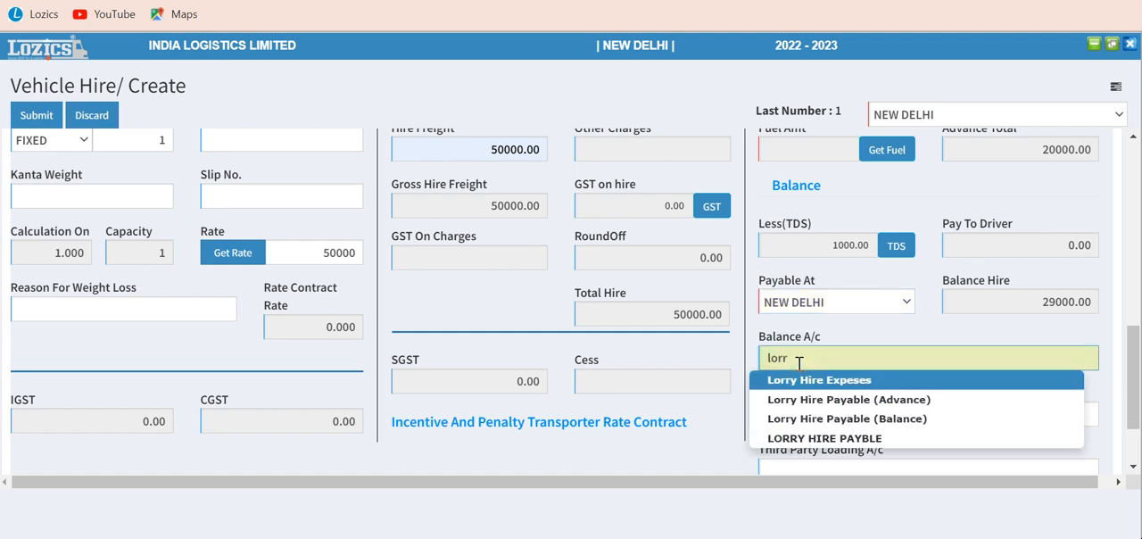
pyautogui.click(844, 417)
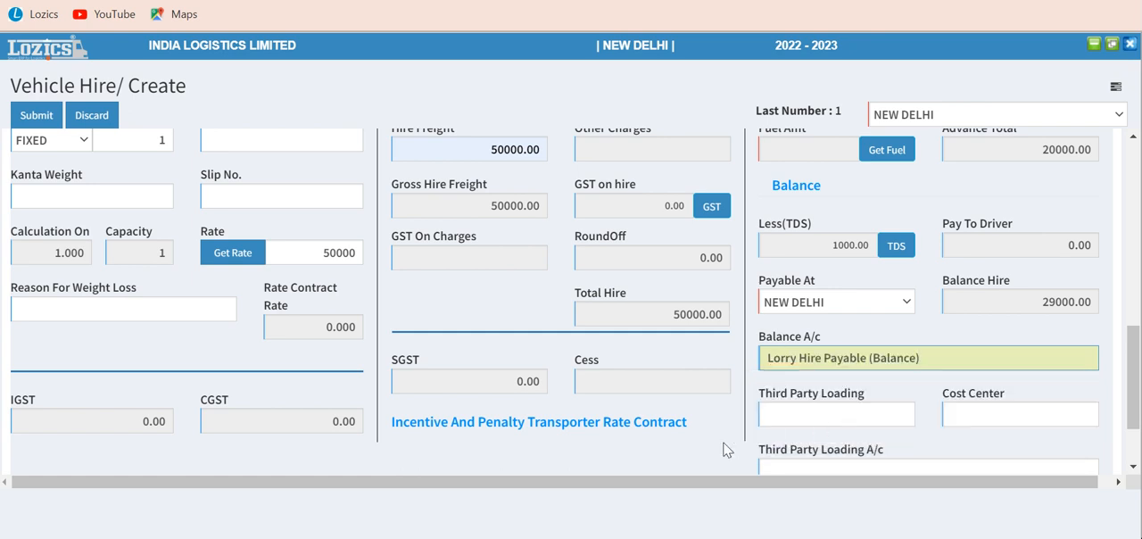
pyautogui.scroll(3, 727, 451)
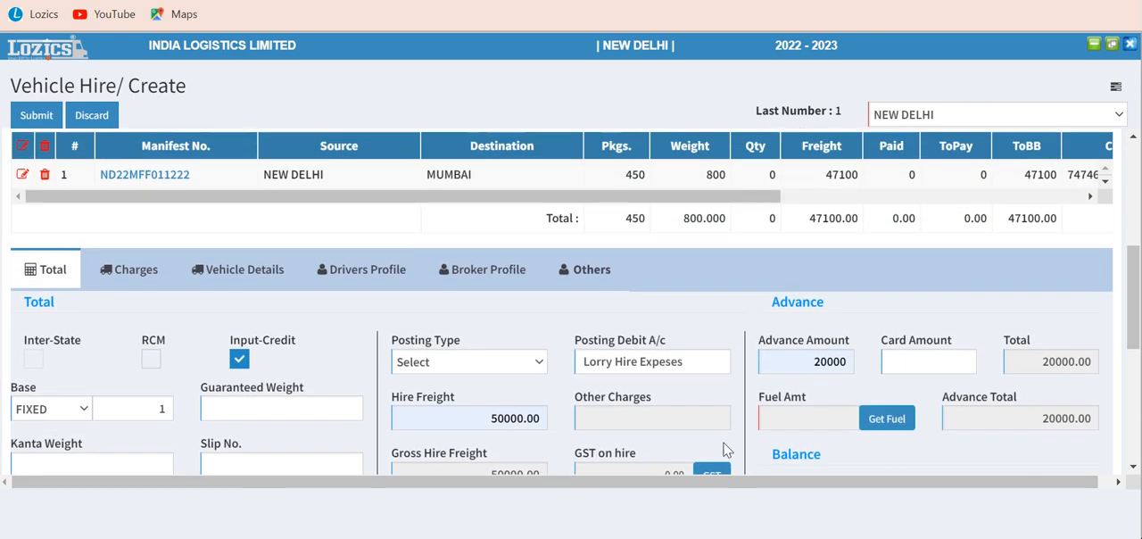
# Step: Enter voucher number 11222 for the vehicle hire and submit it, accepting a gross hire amount above the freight amount
pyautogui.click(38, 117)
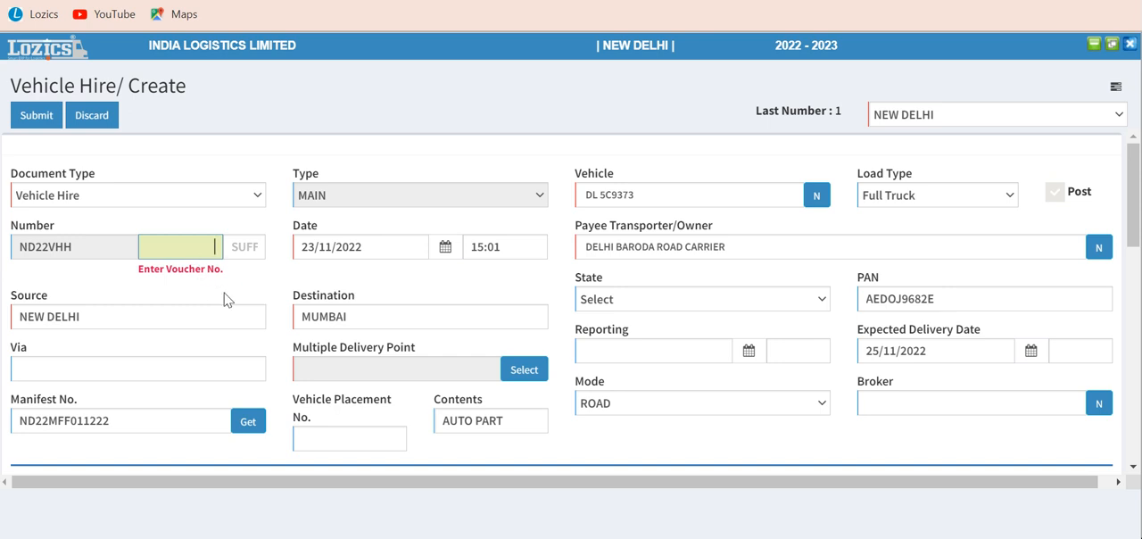
pyautogui.write('222')
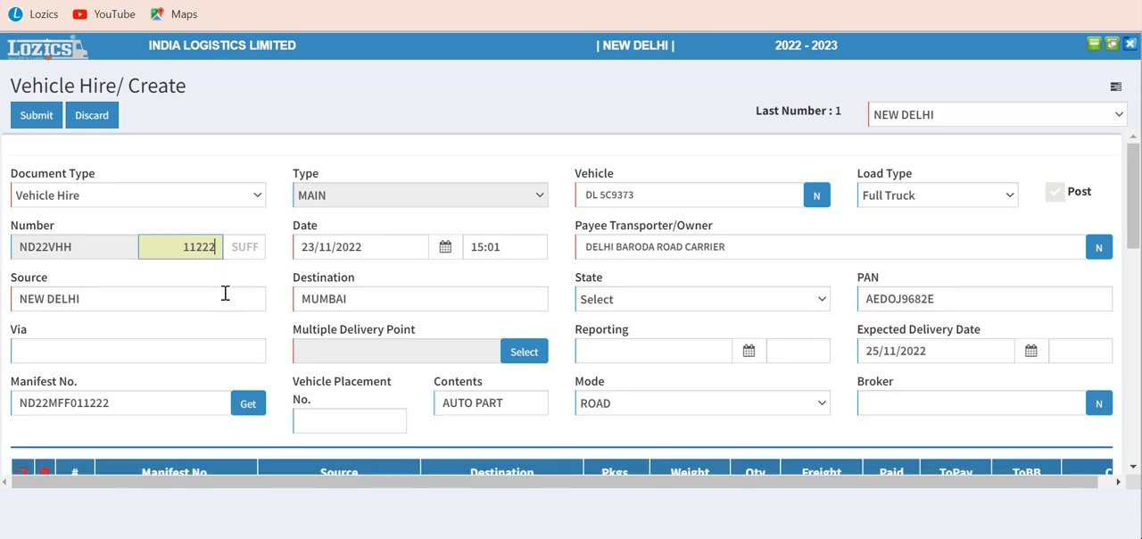
pyautogui.press('Tab')
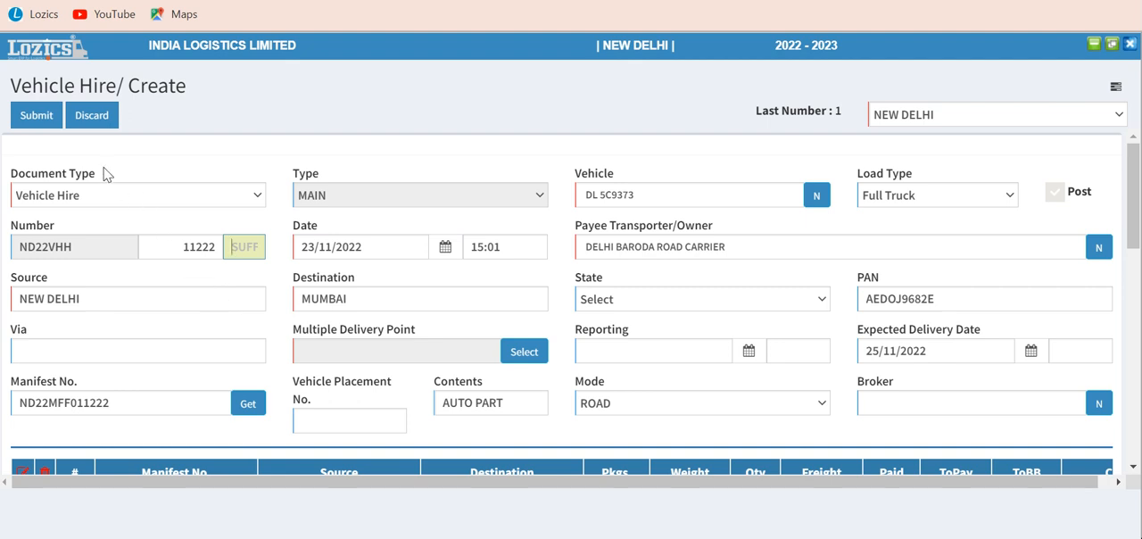
pyautogui.click(40, 114)
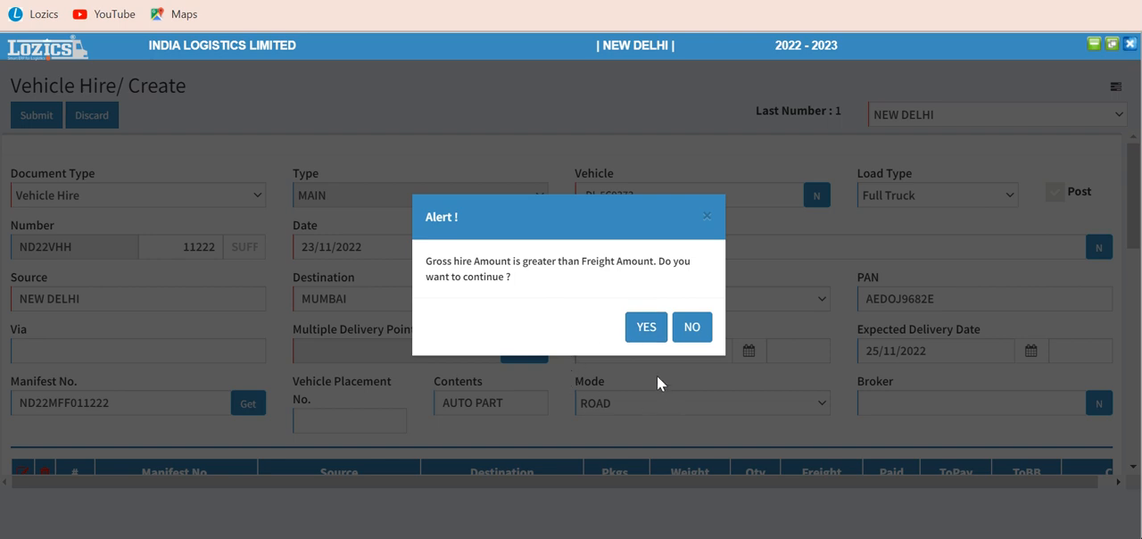
pyautogui.click(648, 328)
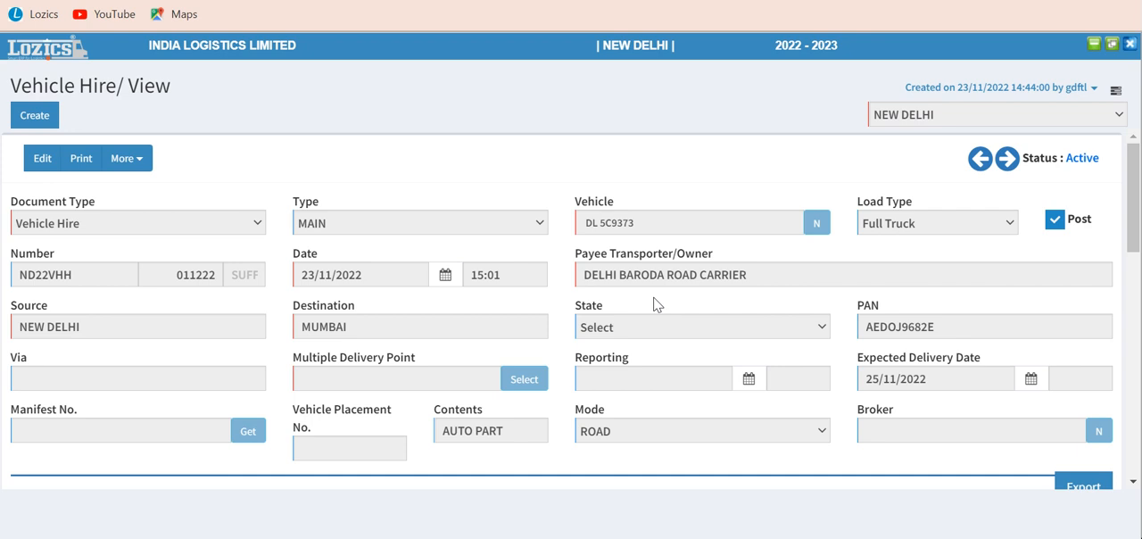
# Step: Review the submitted vehicle hire's manifest row, hire freight, advance, balance and remarks
pyautogui.scroll(-4, 654, 304)
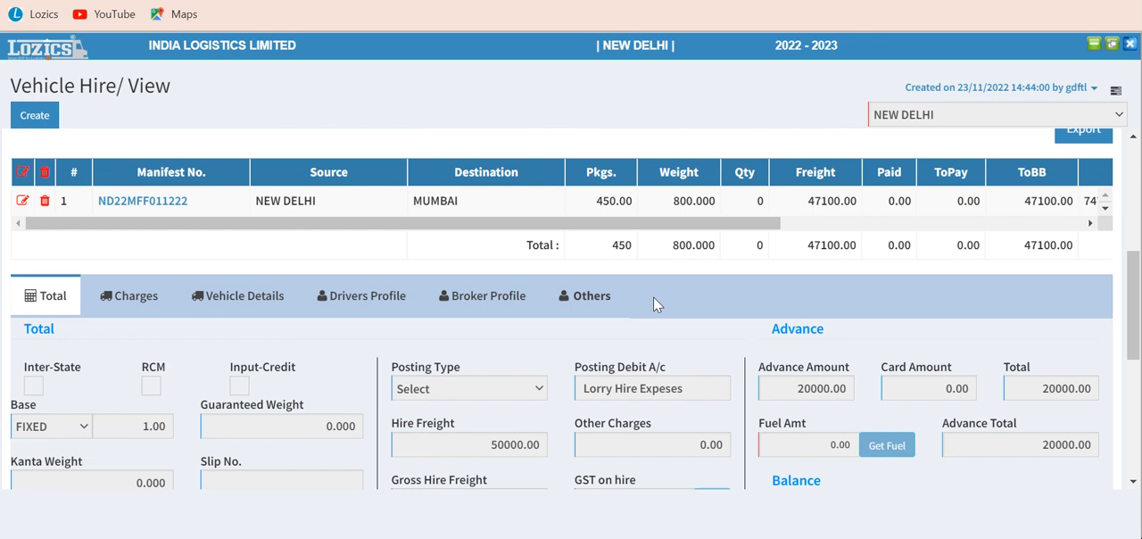
pyautogui.scroll(-4, 654, 299)
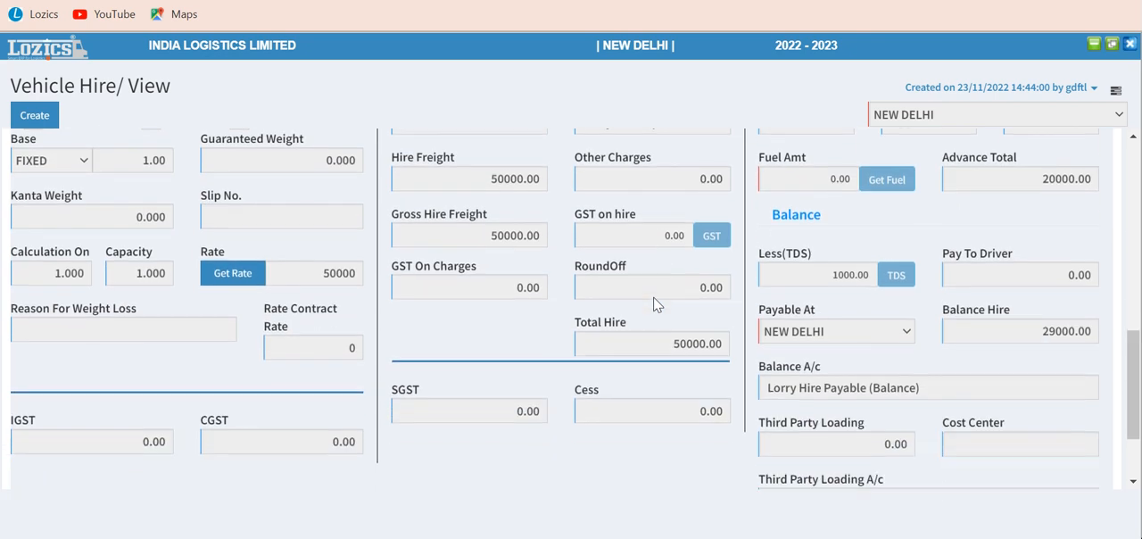
pyautogui.scroll(-1, 654, 304)
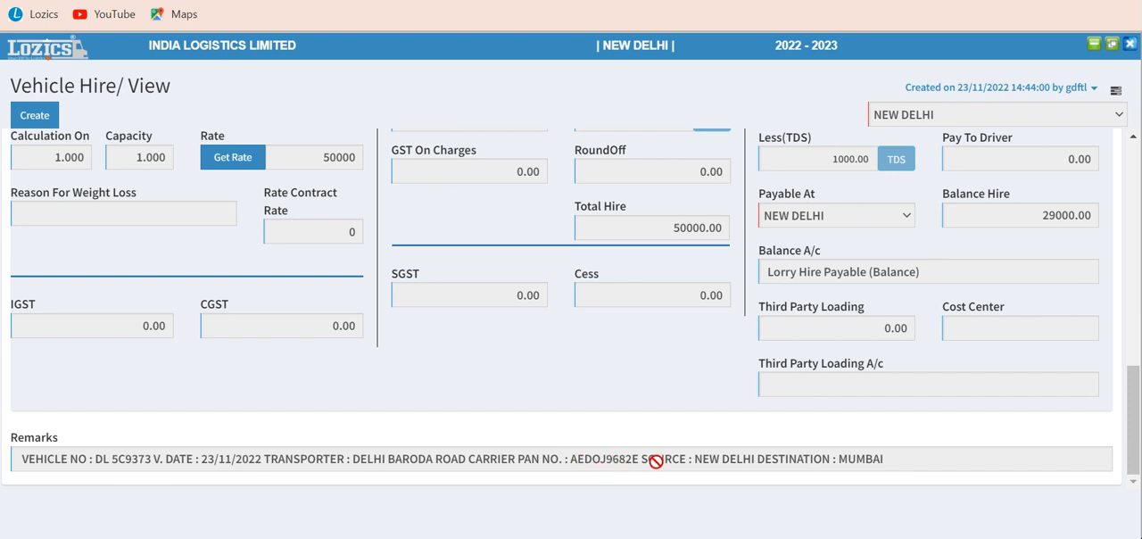
pyautogui.scroll(5, 831, 439)
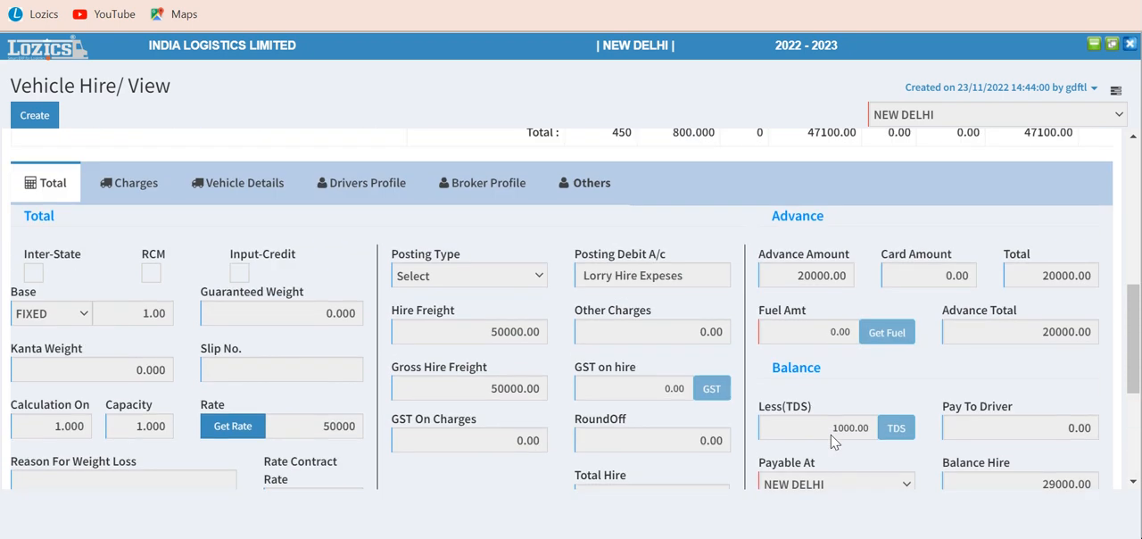
pyautogui.scroll(3, 117, 297)
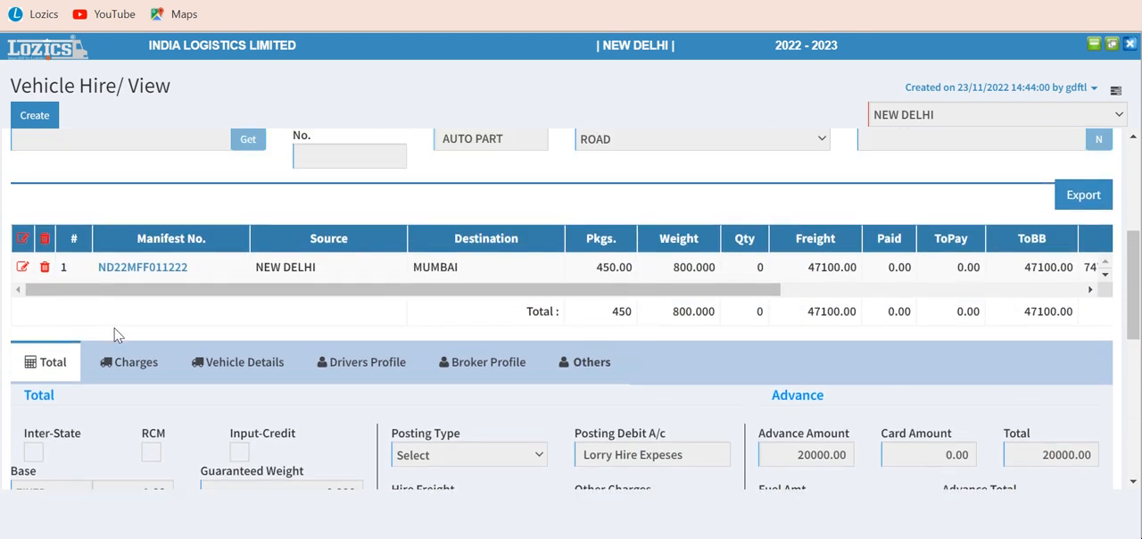
pyautogui.scroll(5, 119, 303)
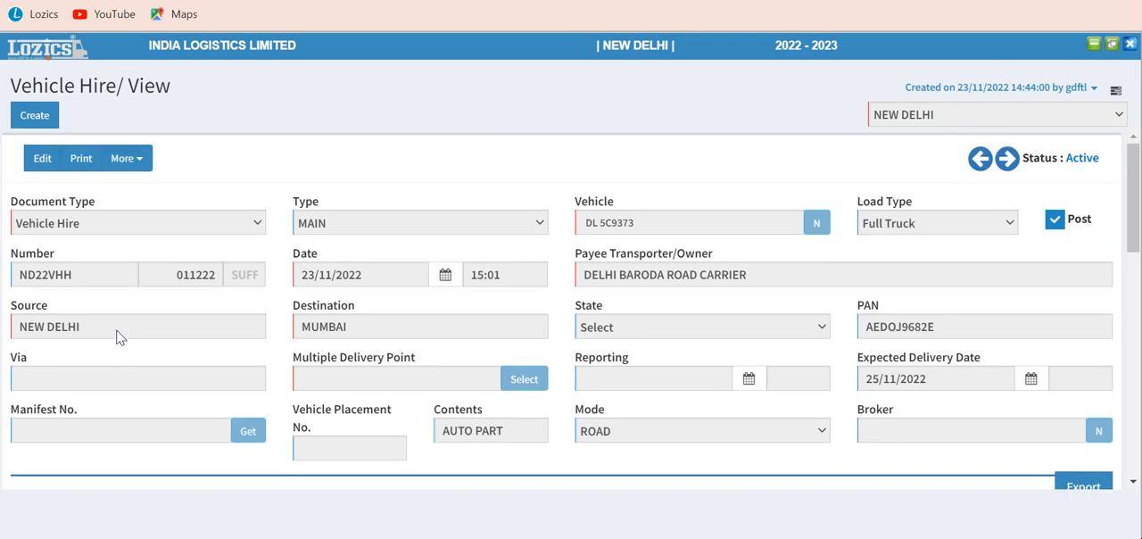
# Step: Open the vehicle hire's printable copy, check its hire details down to the signature lines, and close it
pyautogui.click(89, 164)
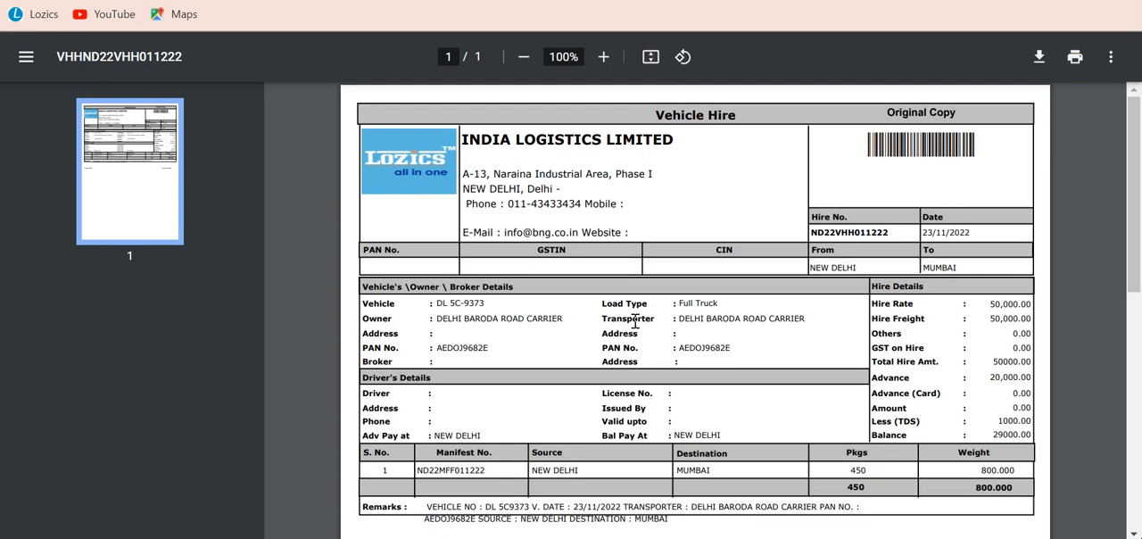
pyautogui.moveTo(1135, 234); pyautogui.dragTo(1113, 250)
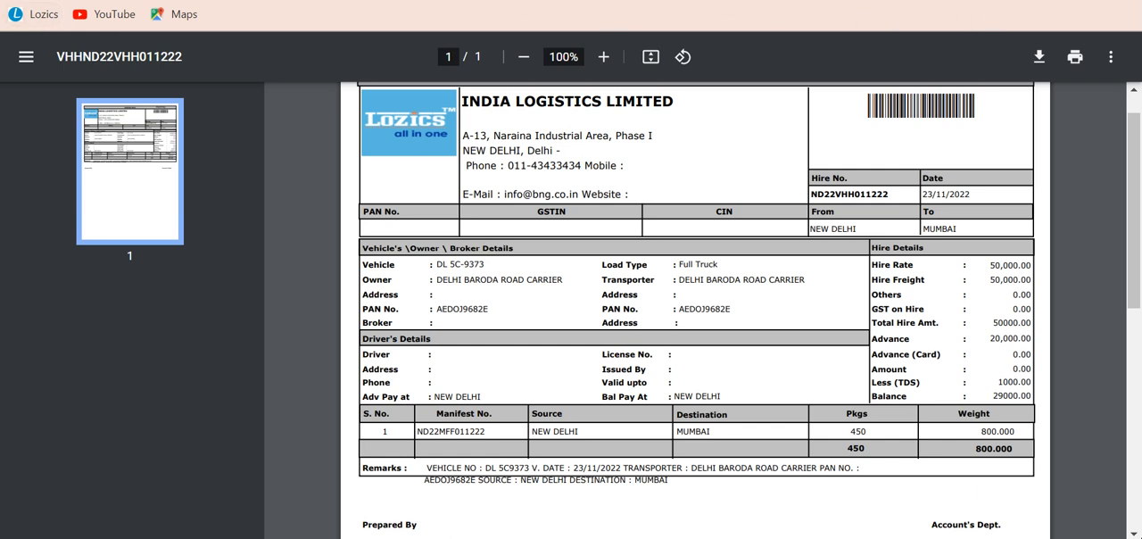
pyautogui.hotkey('ctrl', 'w')
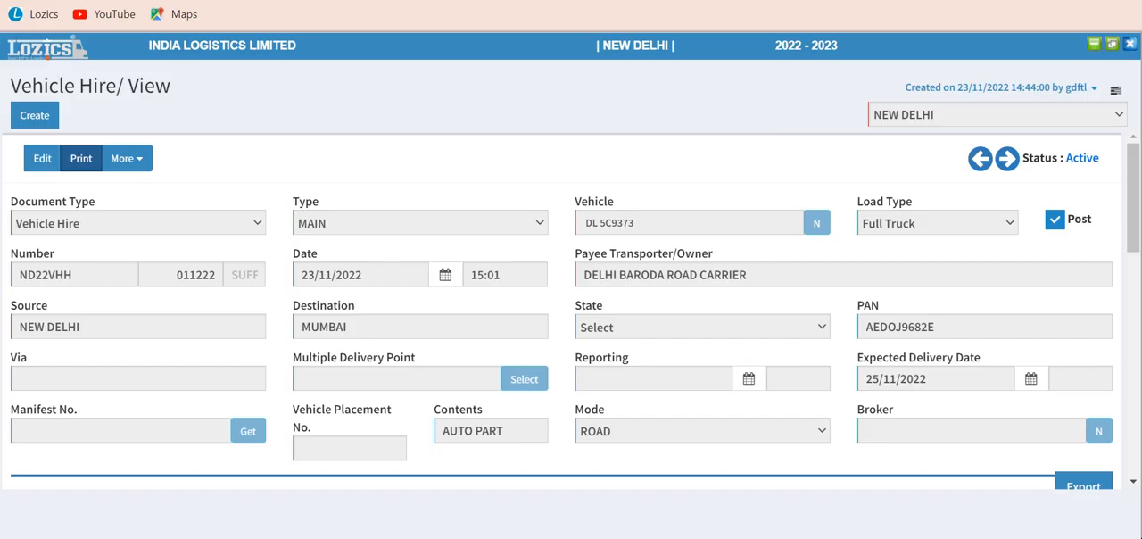
# Step: Look over the vehicle hire record again and examine its additional actions, including Cancel, Delete, Mail and Attachment, without running any
pyautogui.scroll(-2, 464, 279)
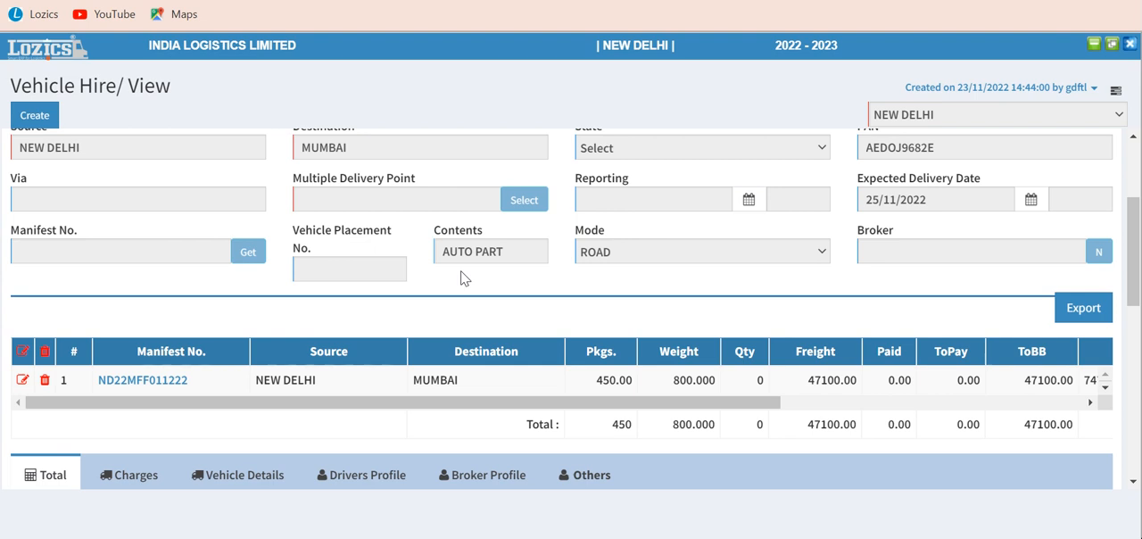
pyautogui.scroll(-3, 460, 272)
pyautogui.scroll(5, 460, 272)
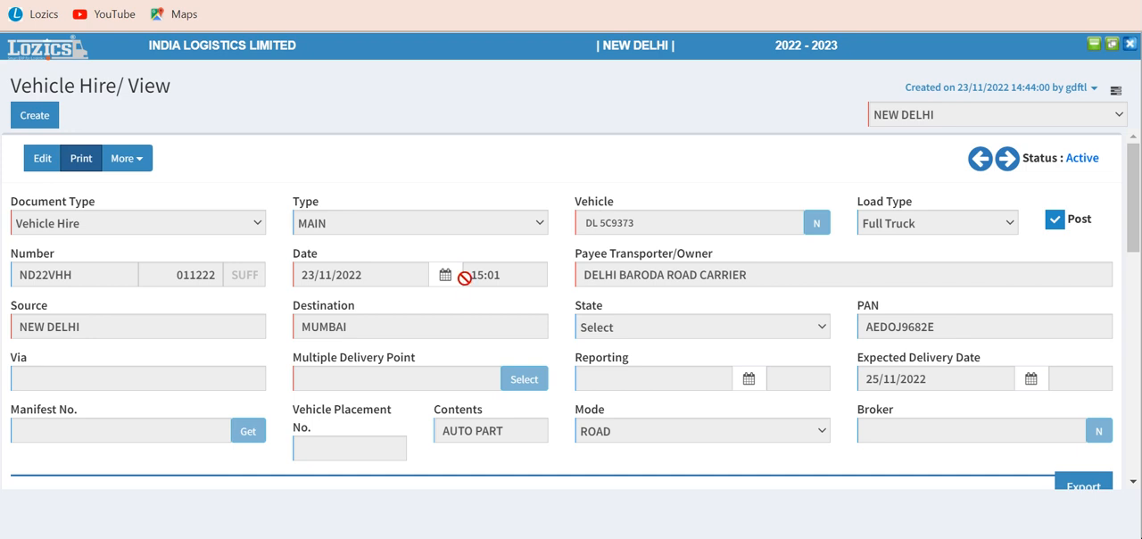
pyautogui.click(141, 164)
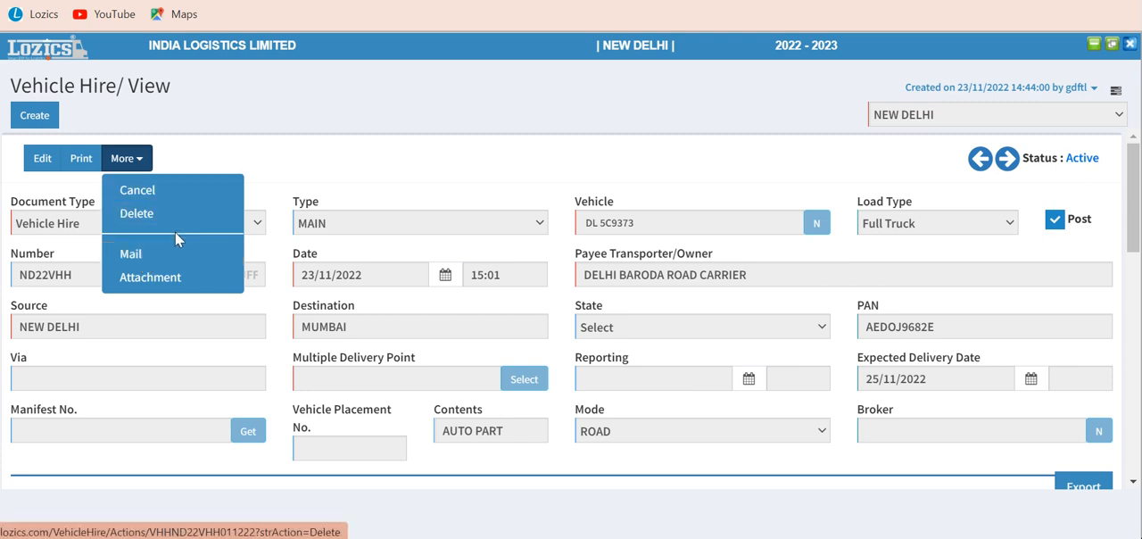
pyautogui.click(328, 161)
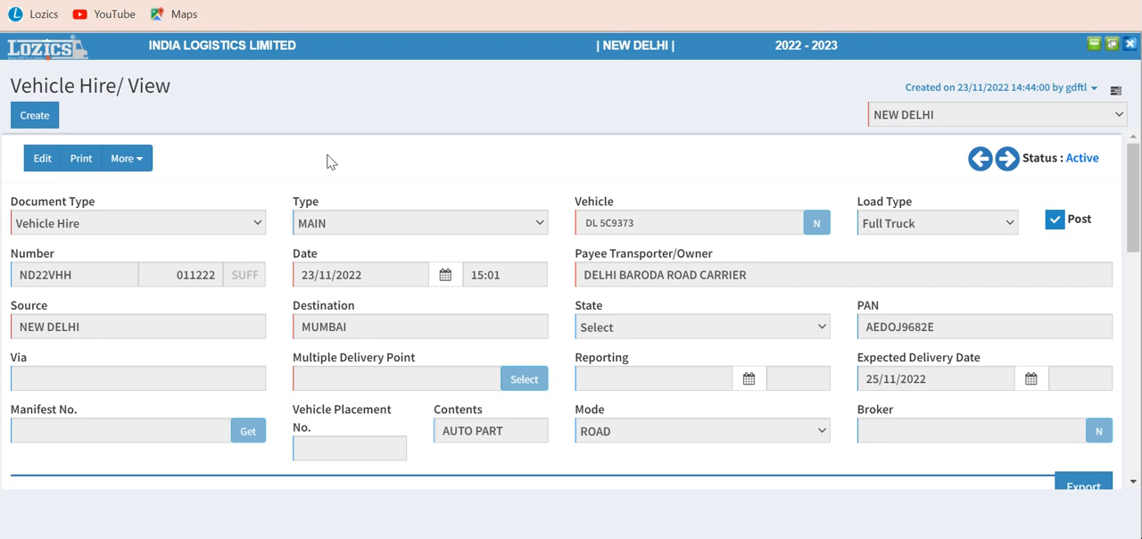
pyautogui.click(139, 166)
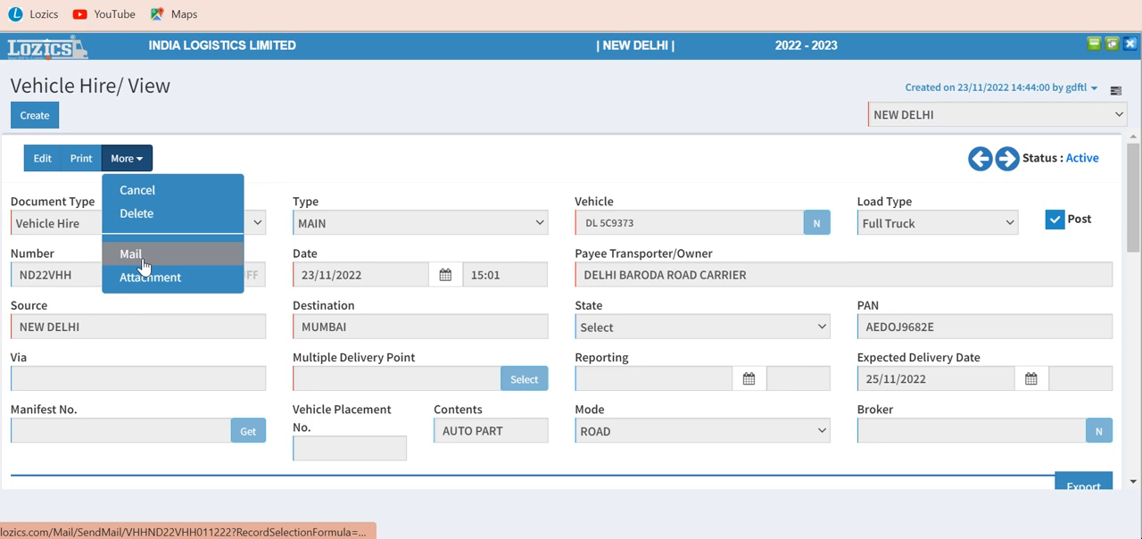
pyautogui.click(401, 169)
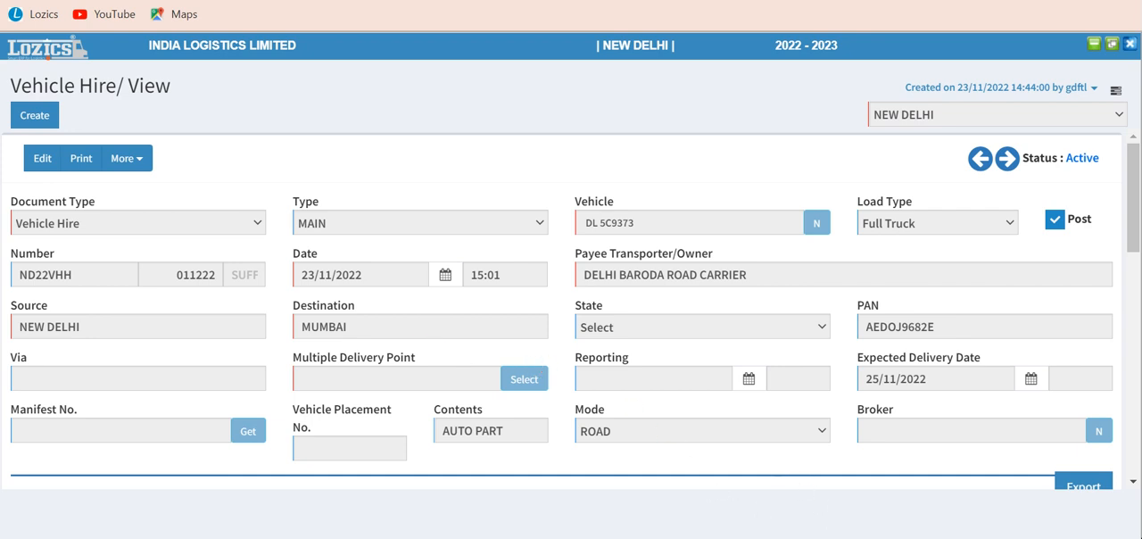
# Step: Switch to the Word document and view the BNG Infotech Private Limited contact details
pyautogui.click(814, 538)
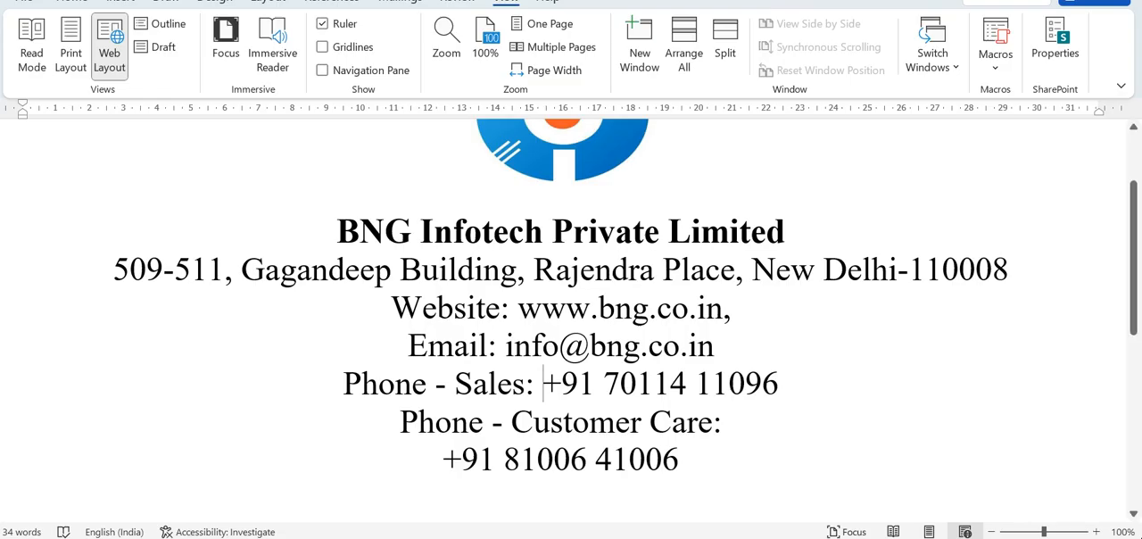
pyautogui.moveTo(1138, 313)
pyautogui.mouseDown()
pyautogui.moveTo(1138, 297)
pyautogui.moveTo(1139, 315)
pyautogui.mouseUp()
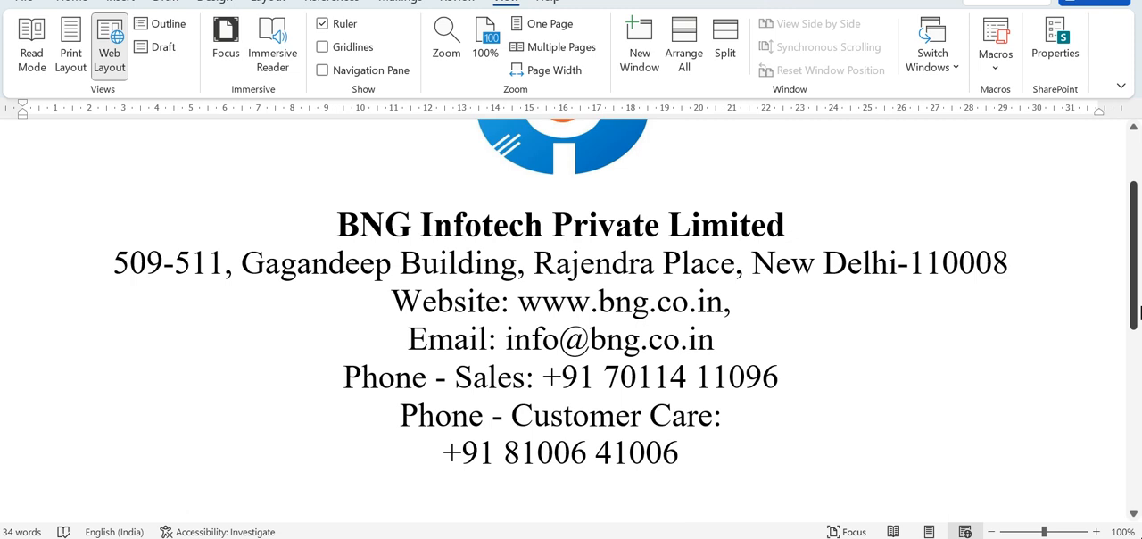
pyautogui.moveTo(35, 537)
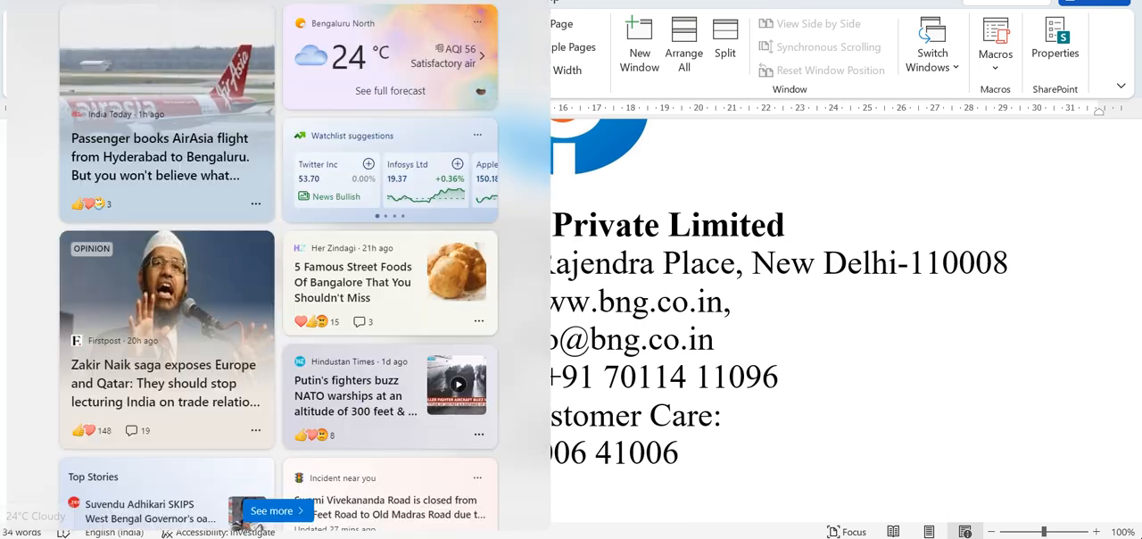